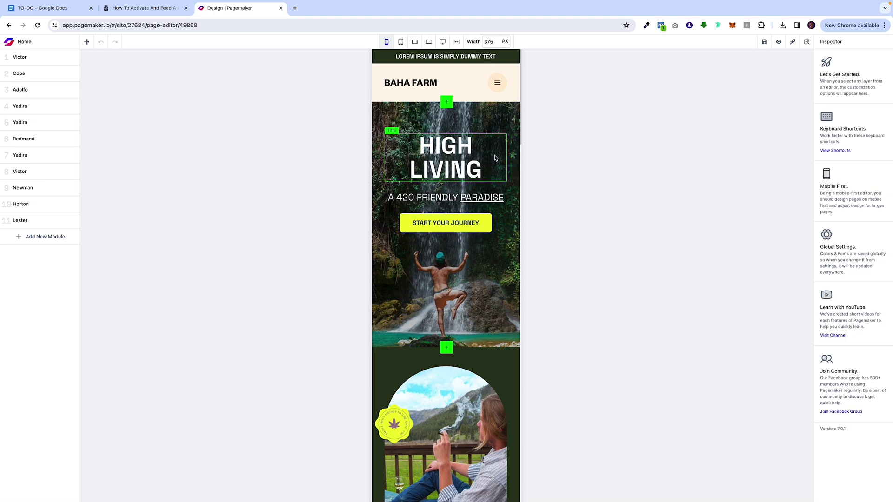
pyautogui.scroll(-1, 496, 158)
pyautogui.scroll(-1, 496, 157)
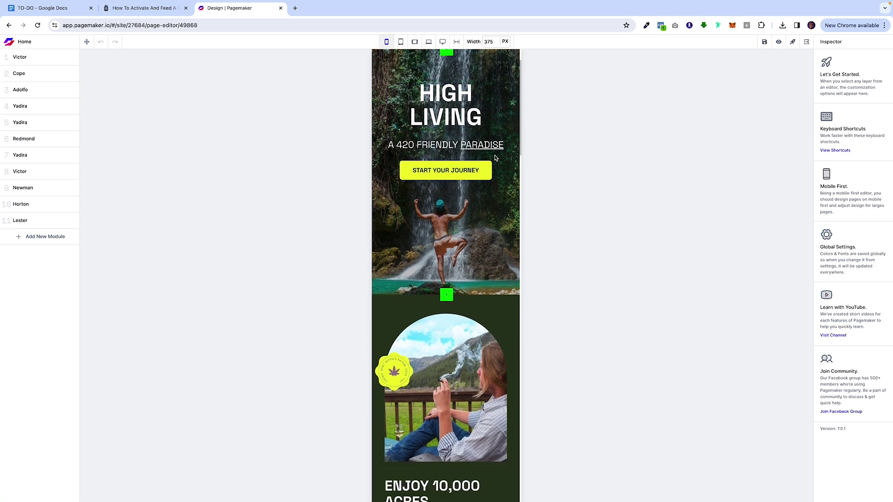
pyautogui.scroll(-2, 495, 158)
pyautogui.scroll(-3, 495, 159)
pyautogui.scroll(-1, 496, 157)
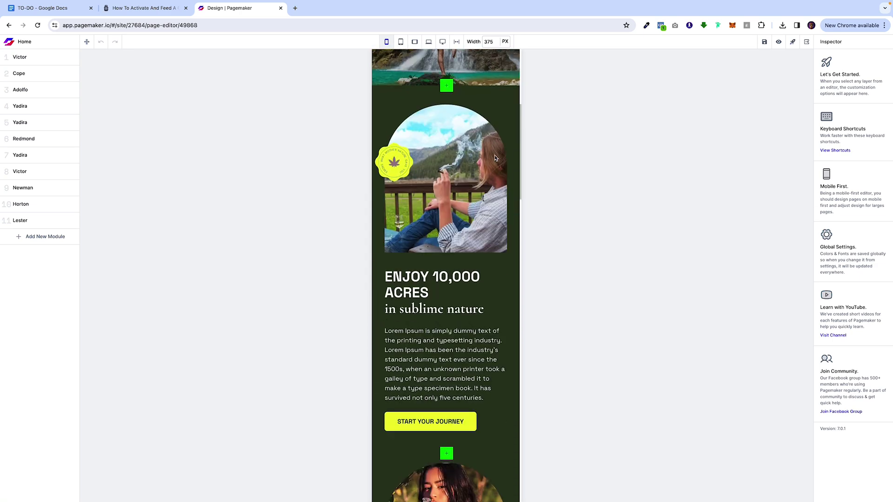
pyautogui.scroll(-1, 495, 157)
pyautogui.scroll(-1, 495, 158)
pyautogui.scroll(-1, 494, 158)
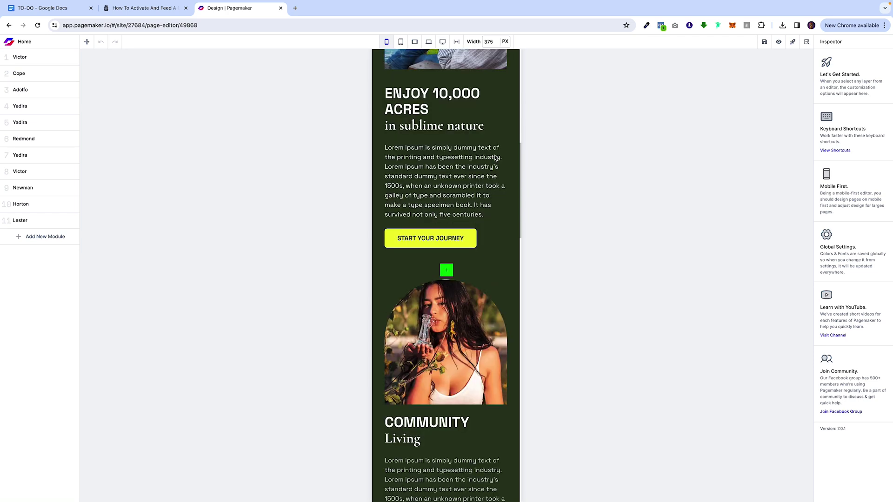
pyautogui.scroll(-1, 495, 158)
pyautogui.scroll(-1, 495, 158)
pyautogui.scroll(-1, 494, 158)
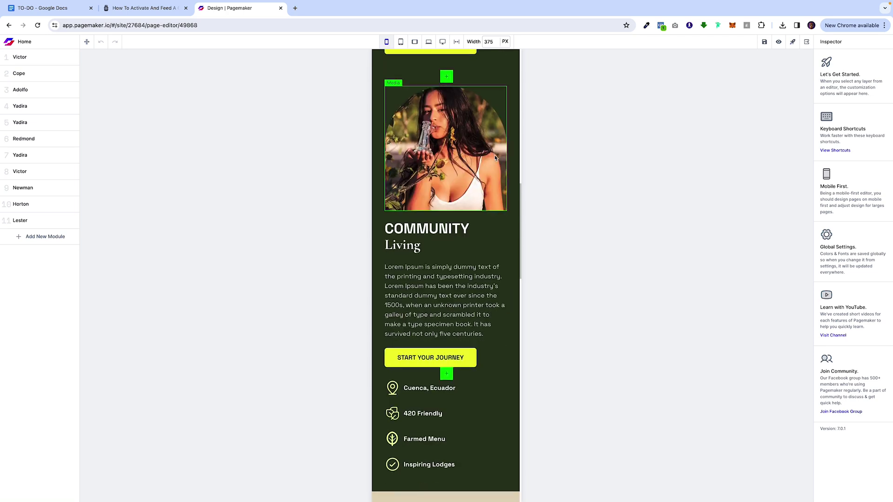
pyautogui.scroll(-1, 495, 158)
pyautogui.scroll(-1, 495, 157)
pyautogui.scroll(-1, 495, 158)
pyautogui.scroll(-1, 495, 158)
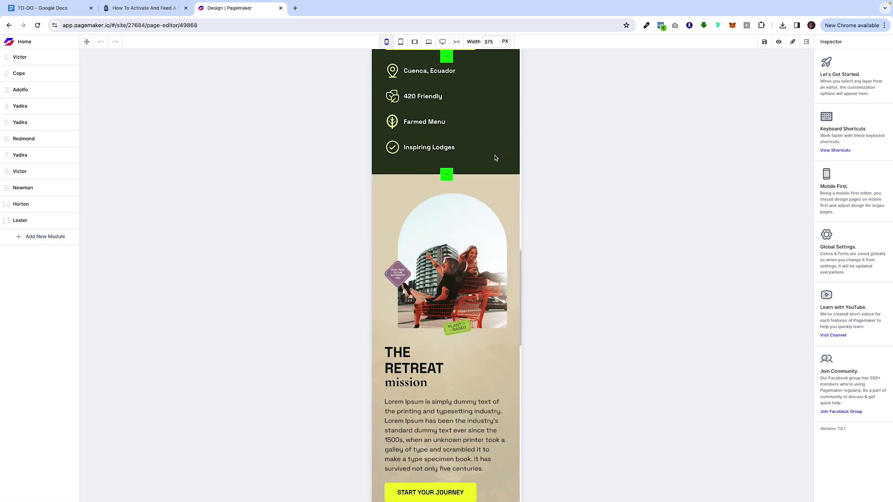
pyautogui.scroll(-1, 495, 158)
pyautogui.scroll(-1, 494, 155)
pyautogui.scroll(-2, 494, 155)
pyautogui.scroll(4, 494, 156)
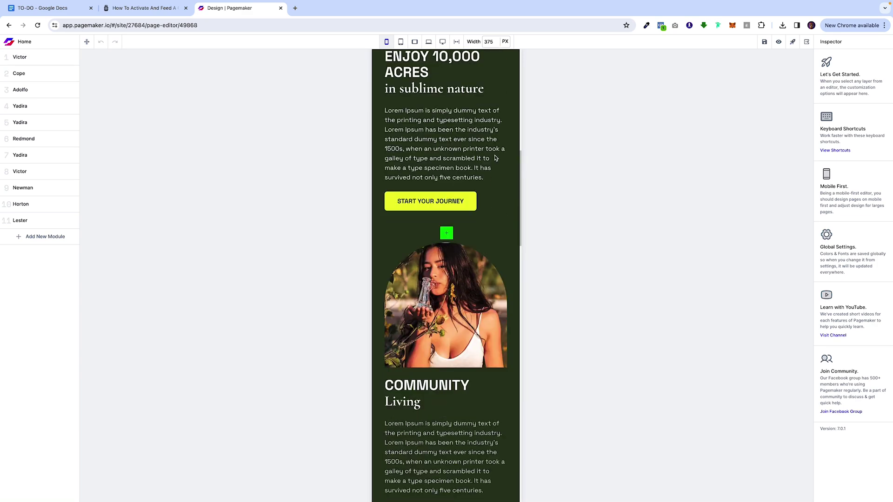
pyautogui.scroll(3, 495, 155)
pyautogui.scroll(3, 494, 156)
pyautogui.scroll(1, 495, 158)
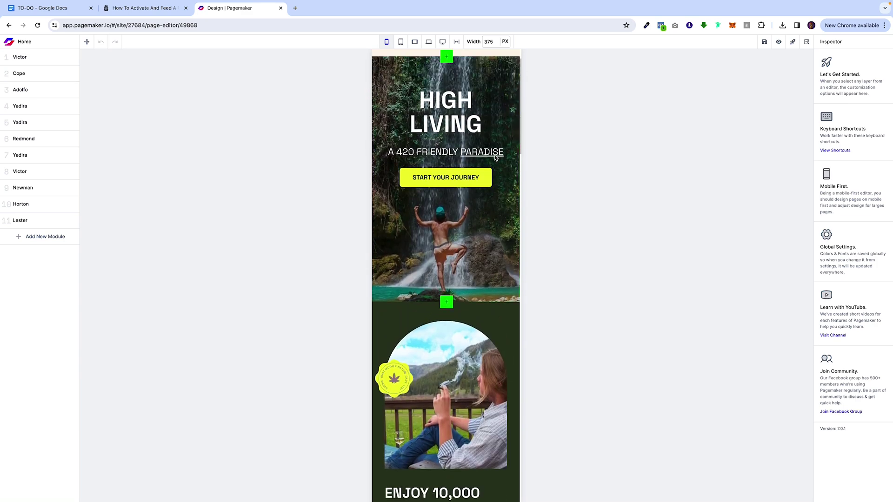
pyautogui.scroll(1, 495, 158)
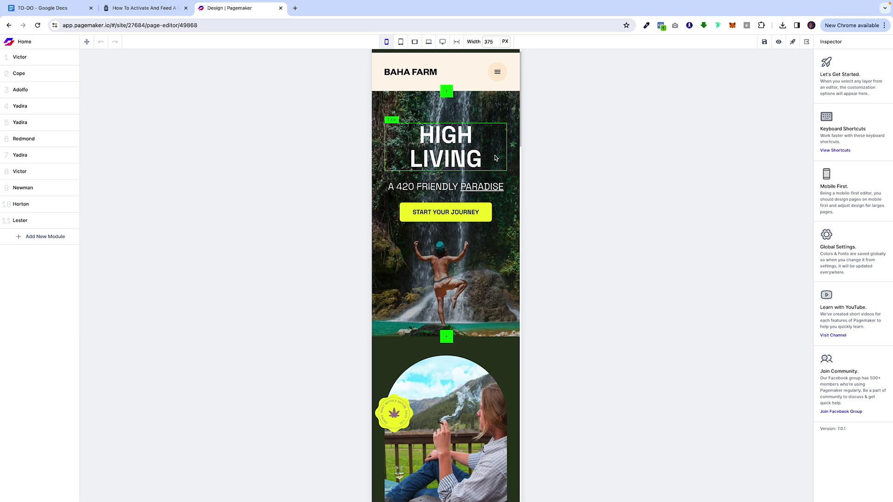
pyautogui.scroll(1, 495, 157)
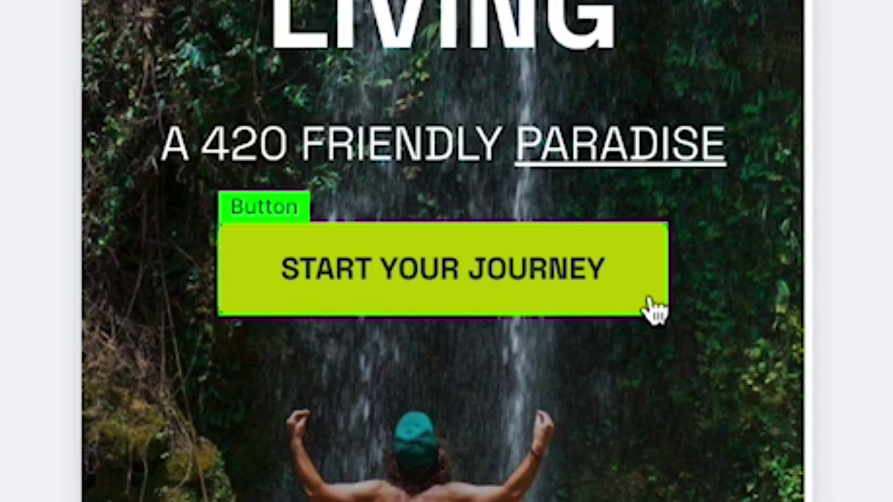
# Step: Give the START YOUR JOURNEY hero button a Green 500 background
pyautogui.click(649, 307)
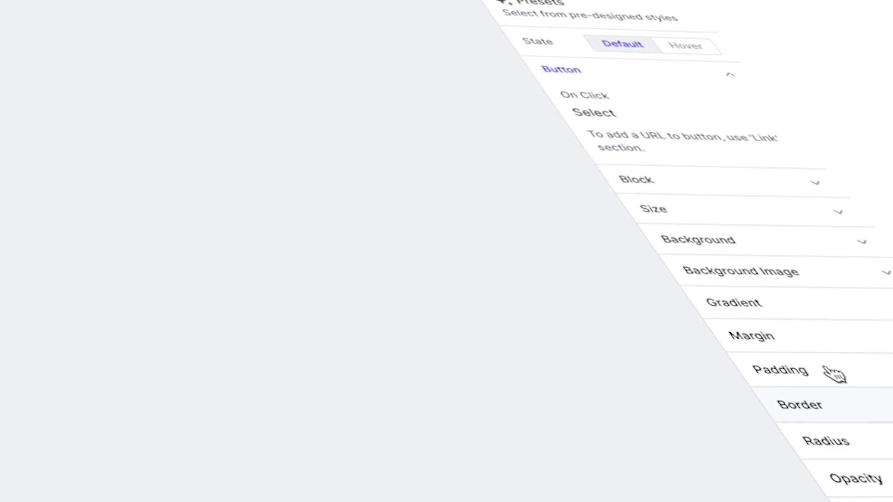
pyautogui.click(729, 252)
pyautogui.click(725, 308)
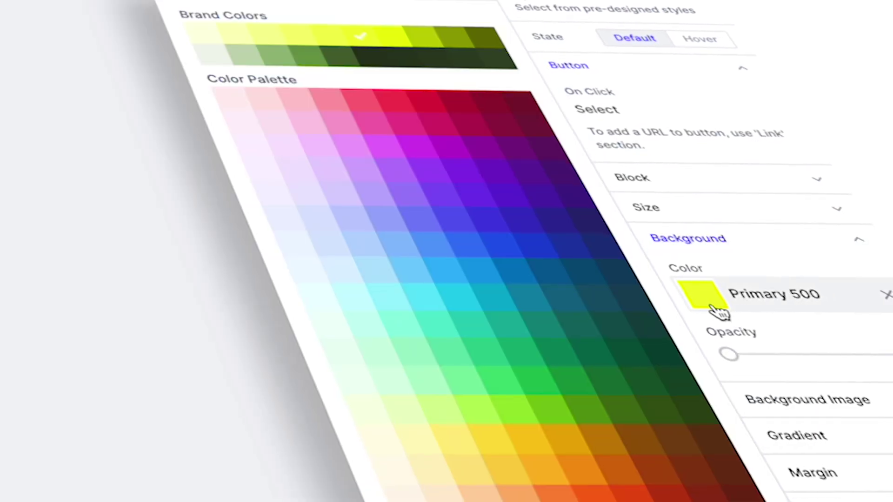
pyautogui.click(587, 390)
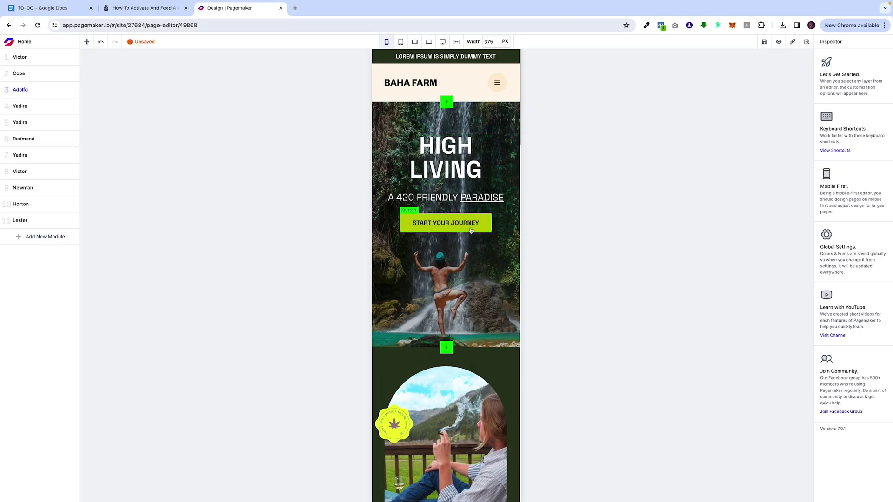
# Step: Set the button's label text colour to White
pyautogui.click(470, 227)
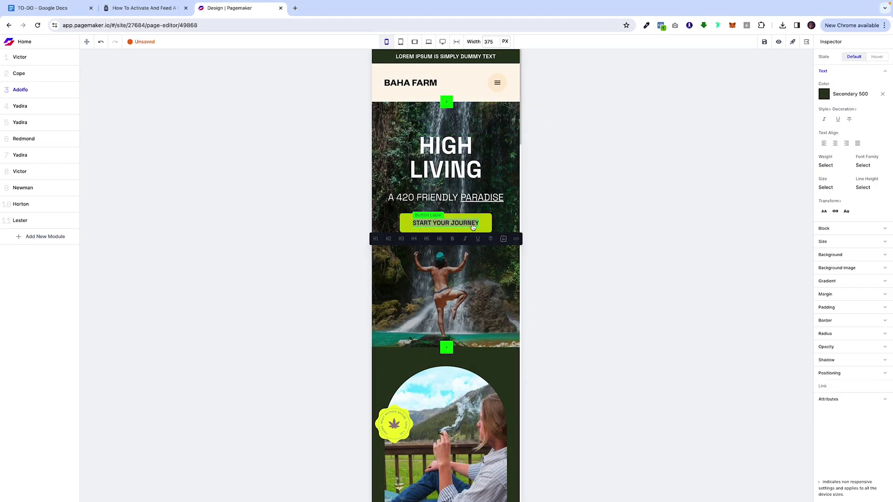
pyautogui.click(824, 93)
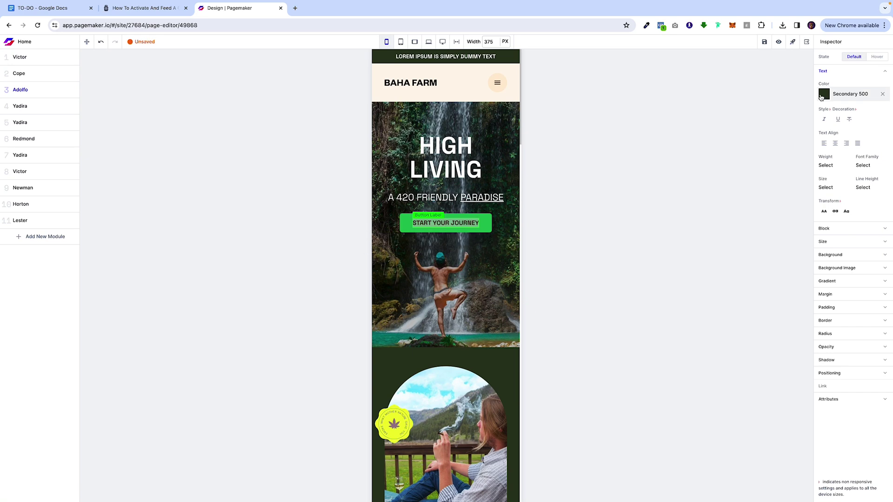
pyautogui.click(730, 356)
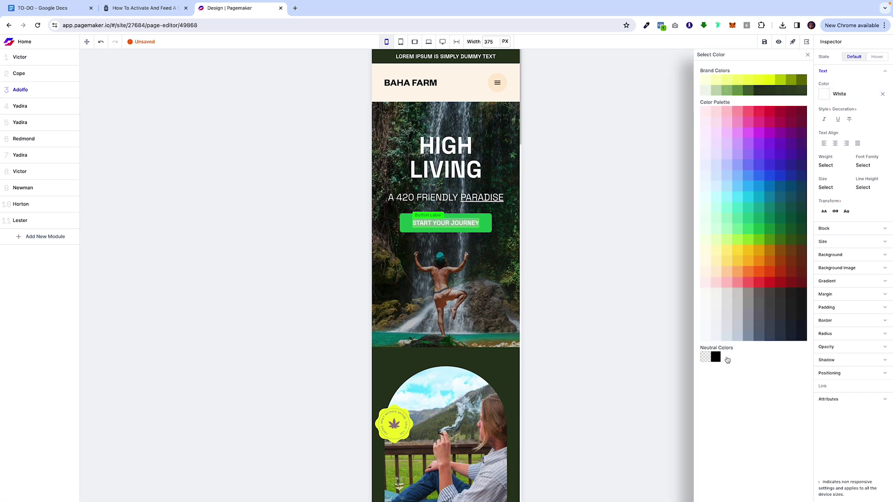
pyautogui.click(615, 228)
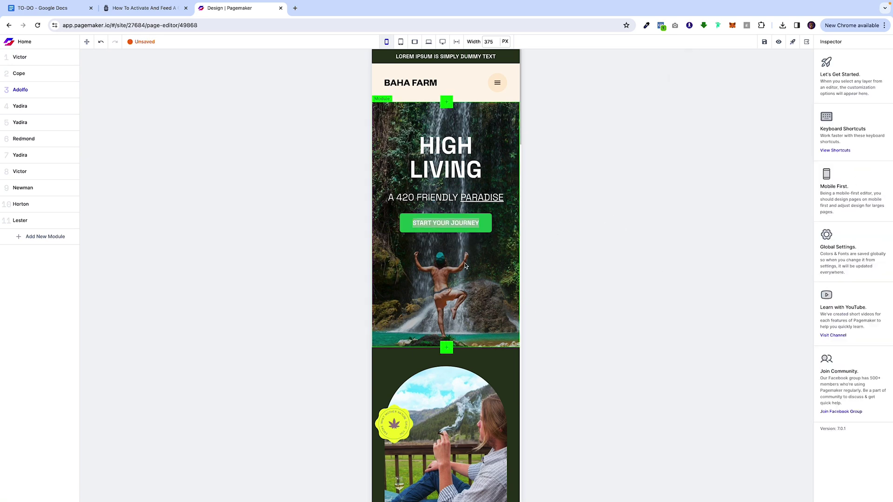
pyautogui.click(453, 381)
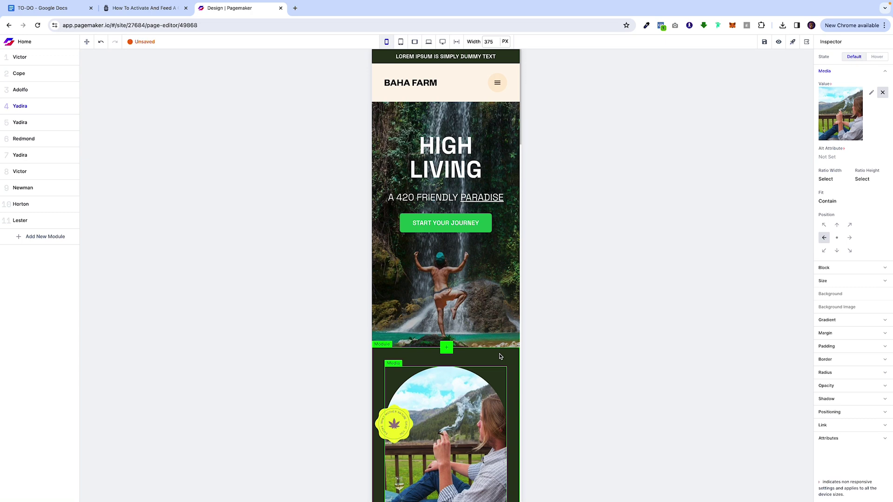
# Step: Deselect the second section's circular image
pyautogui.click(593, 309)
# Step: Browse the New Module gallery of 610 ready-made modules
pyautogui.click(446, 349)
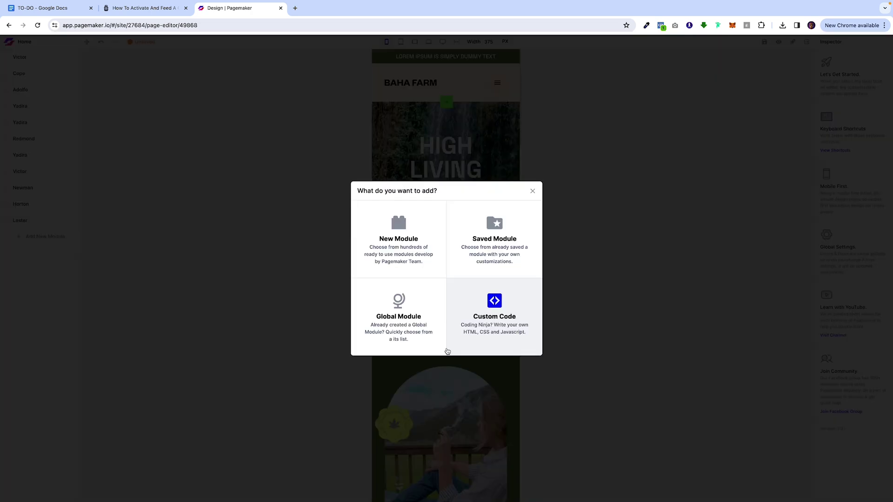
pyautogui.click(421, 241)
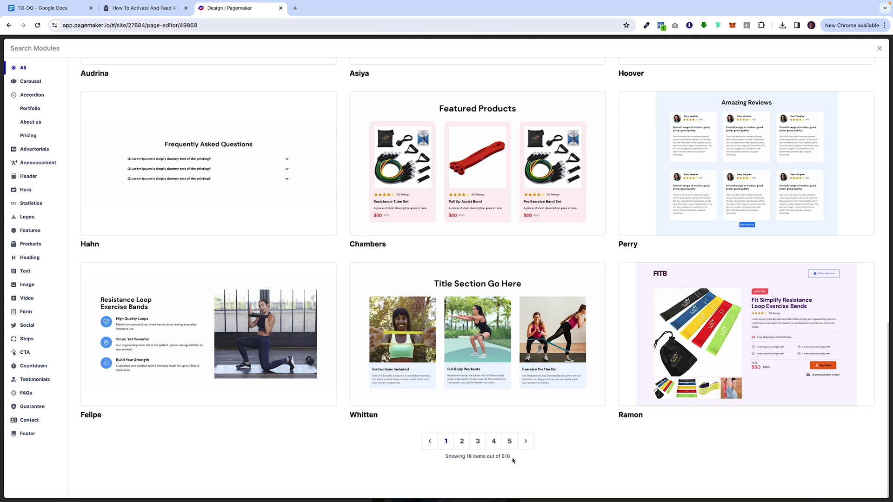
pyautogui.moveTo(513, 460); pyautogui.dragTo(499, 460)
pyautogui.click(878, 49)
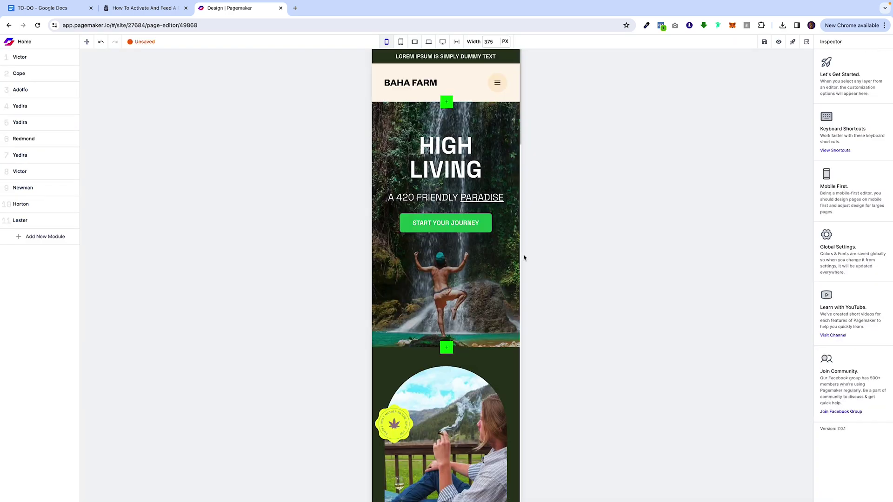
pyautogui.scroll(-2, 492, 282)
pyautogui.scroll(-4, 492, 282)
pyautogui.scroll(-3, 491, 282)
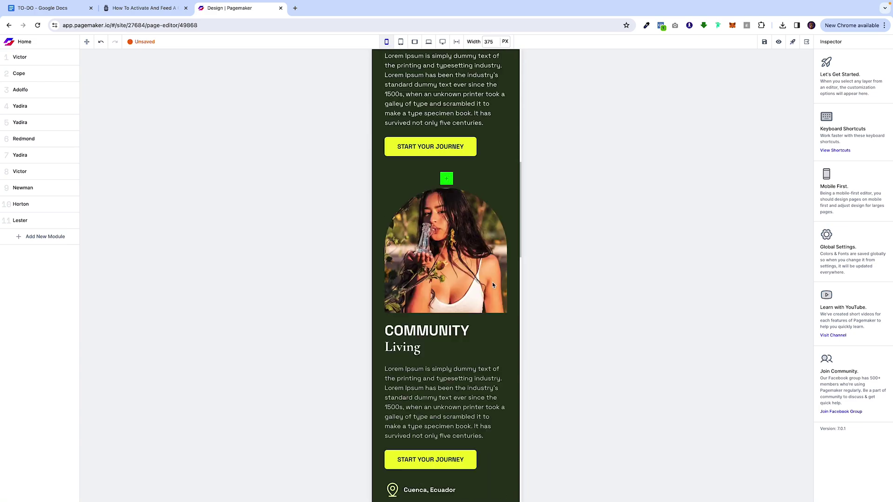
pyautogui.scroll(-2, 491, 281)
pyautogui.scroll(-3, 492, 281)
pyautogui.scroll(-4, 492, 282)
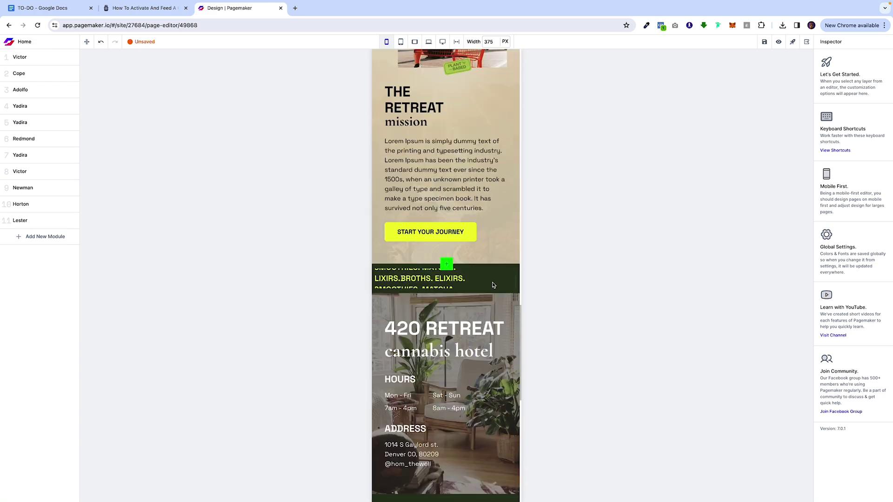
pyautogui.scroll(-4, 491, 282)
pyautogui.scroll(3, 491, 282)
pyautogui.scroll(4, 492, 282)
pyautogui.scroll(4, 492, 282)
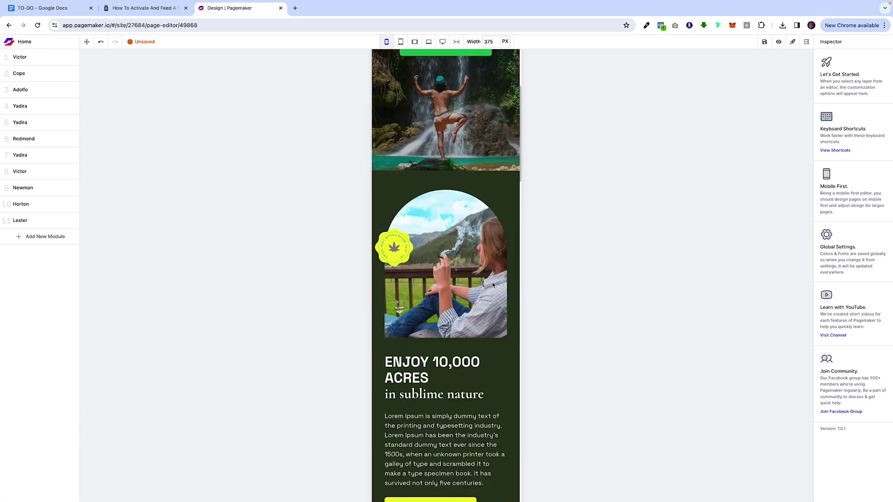
pyautogui.scroll(4, 492, 282)
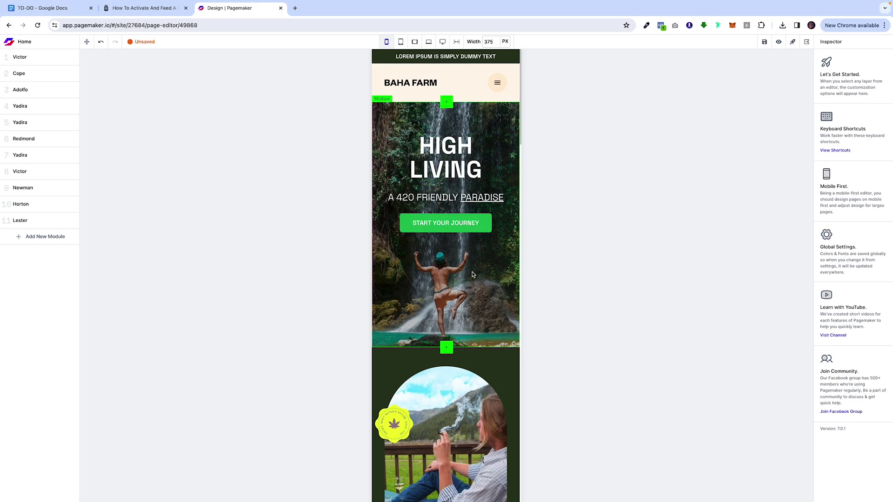
pyautogui.scroll(-3, 395, 308)
pyautogui.scroll(-5, 395, 309)
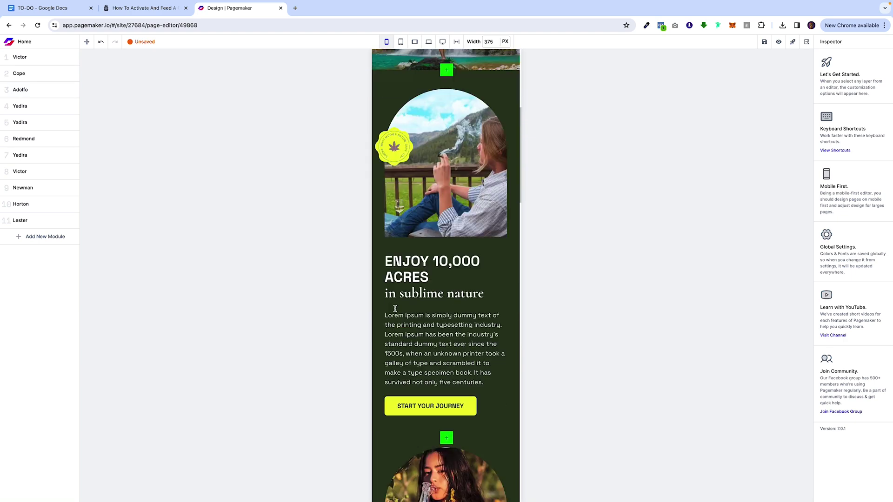
pyautogui.scroll(-8, 395, 309)
pyautogui.scroll(-10, 395, 309)
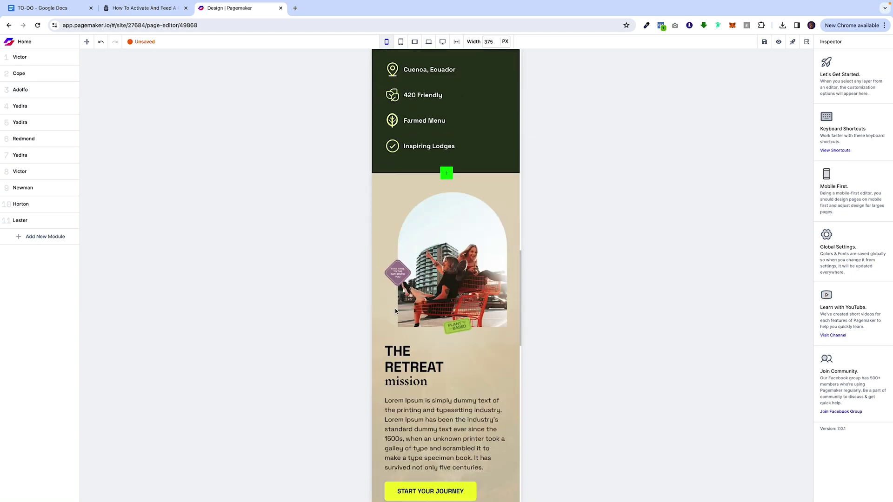
# Step: Move THE RETREAT mission section up three places to sit below the hero
pyautogui.click(379, 181)
pyautogui.click(46, 159)
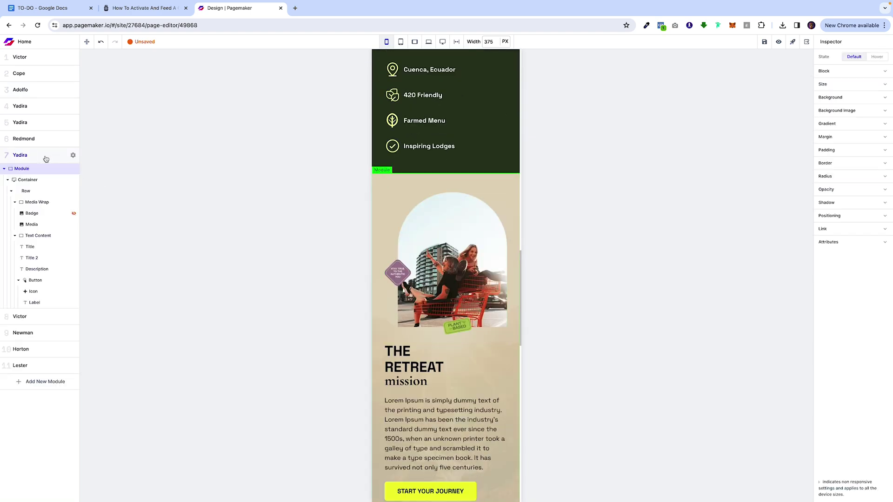
pyautogui.click(72, 155)
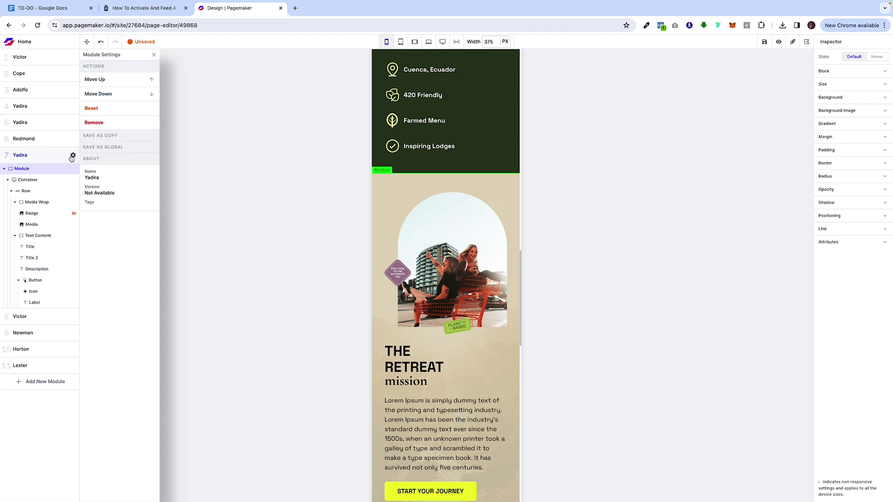
pyautogui.click(133, 83)
pyautogui.click(133, 83)
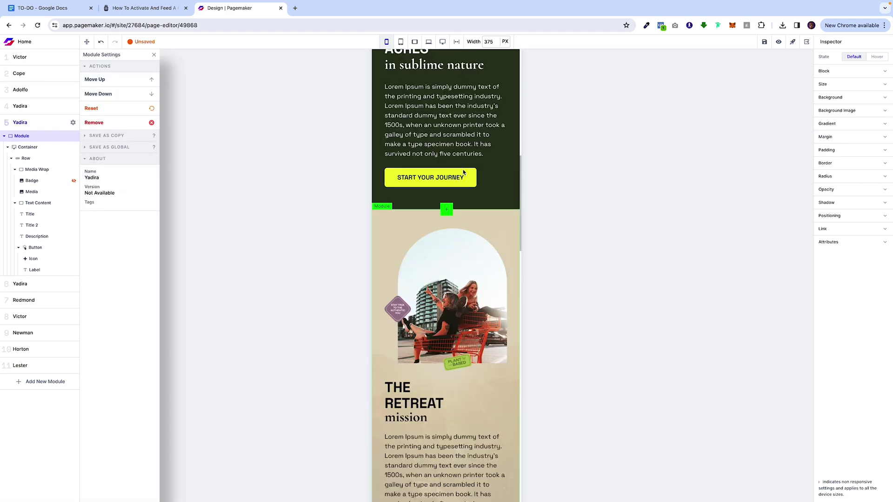
pyautogui.click(120, 81)
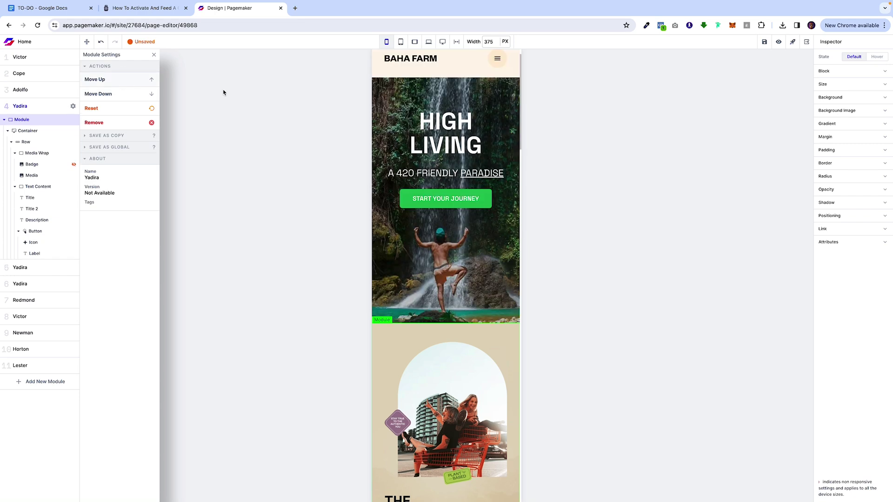
pyautogui.click(612, 272)
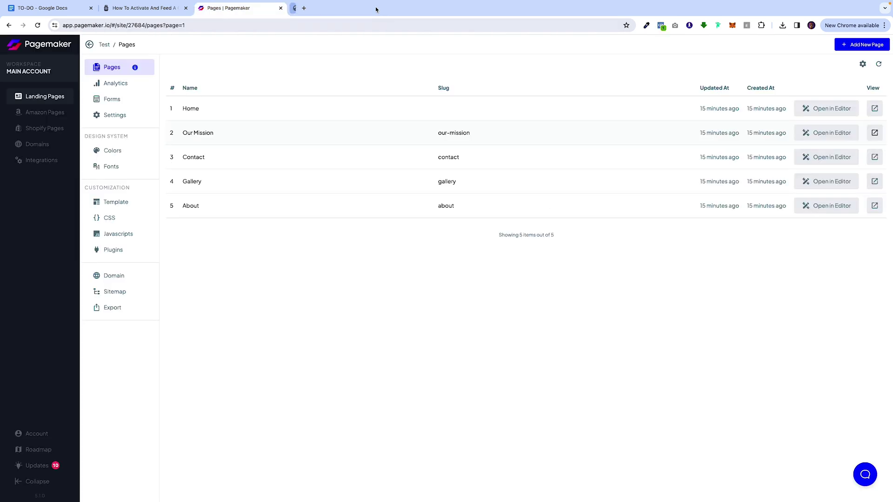
pyautogui.click(828, 136)
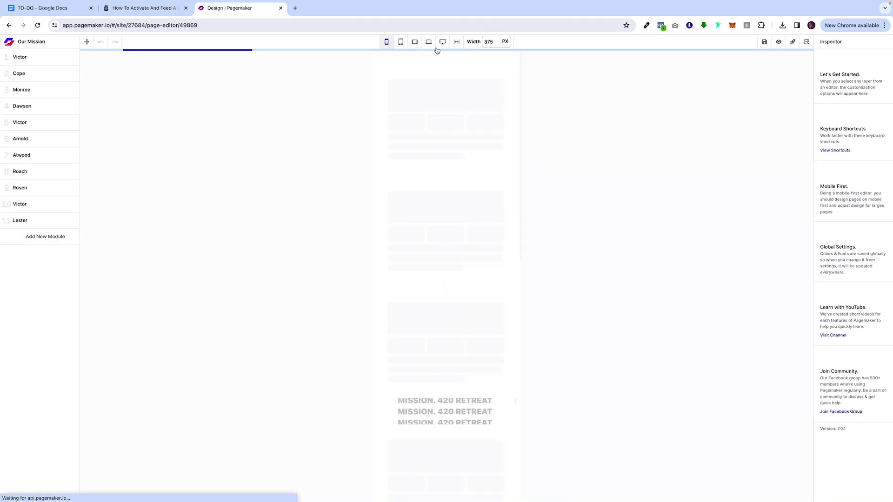
pyautogui.scroll(-2, 489, 298)
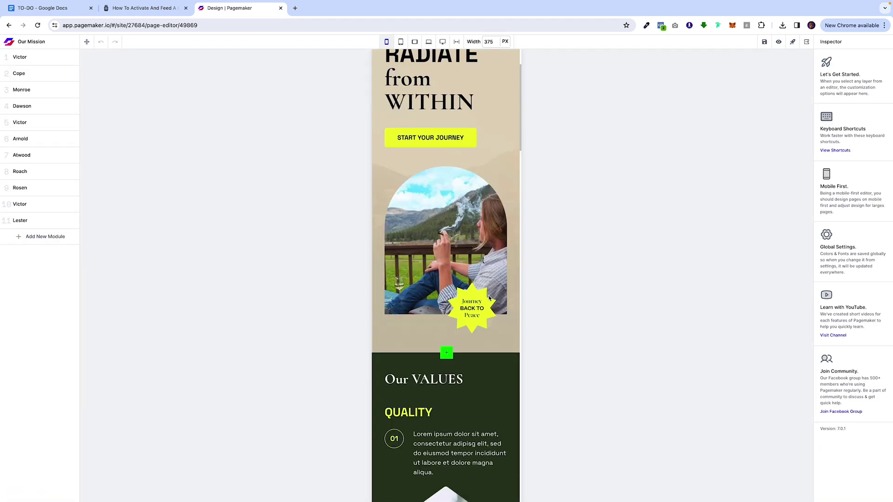
pyautogui.scroll(-3, 488, 298)
pyautogui.scroll(-3, 488, 299)
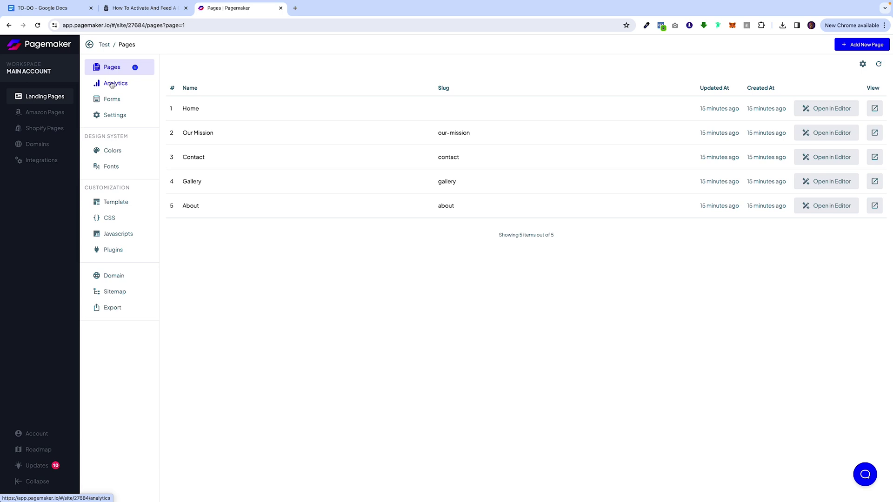
# Step: Review the site's Domain, Sitemap, Plugins, Javascripts and Fonts settings
pyautogui.click(123, 283)
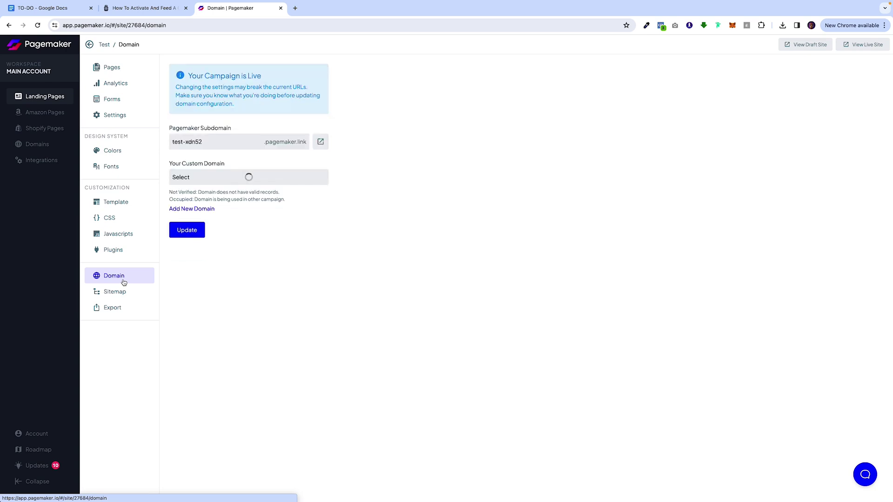
pyautogui.click(123, 294)
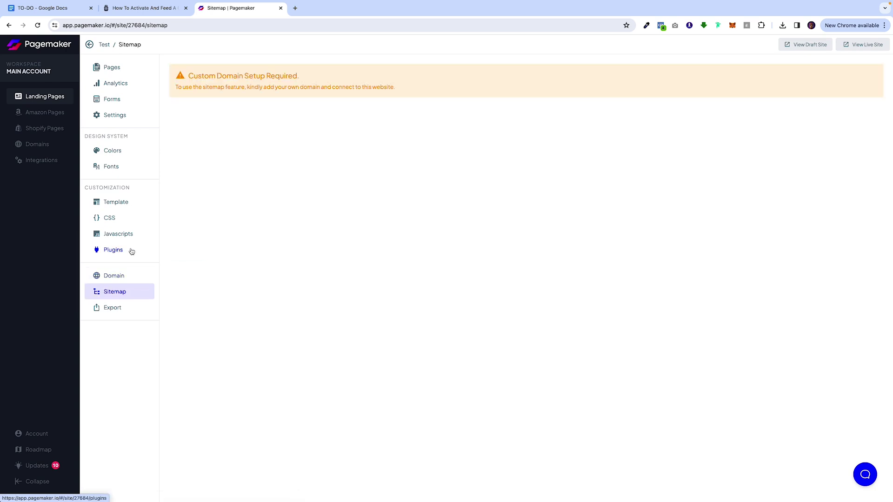
pyautogui.click(131, 252)
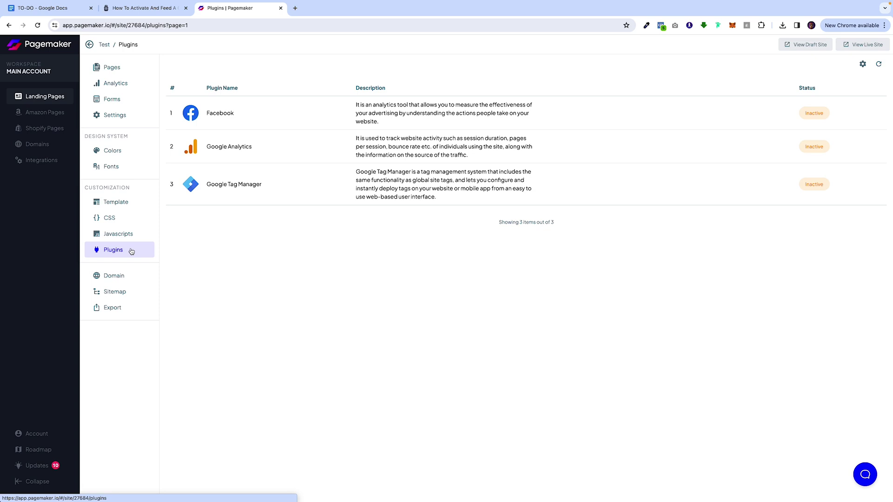
pyautogui.click(134, 237)
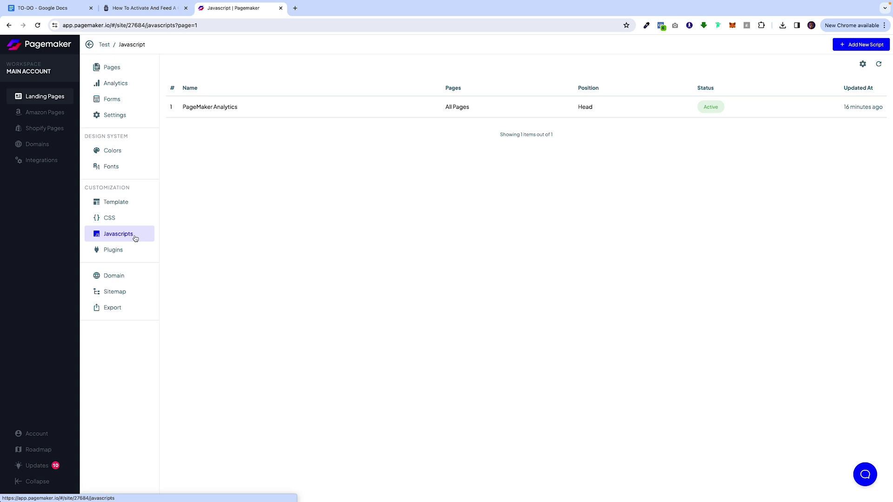
pyautogui.click(124, 169)
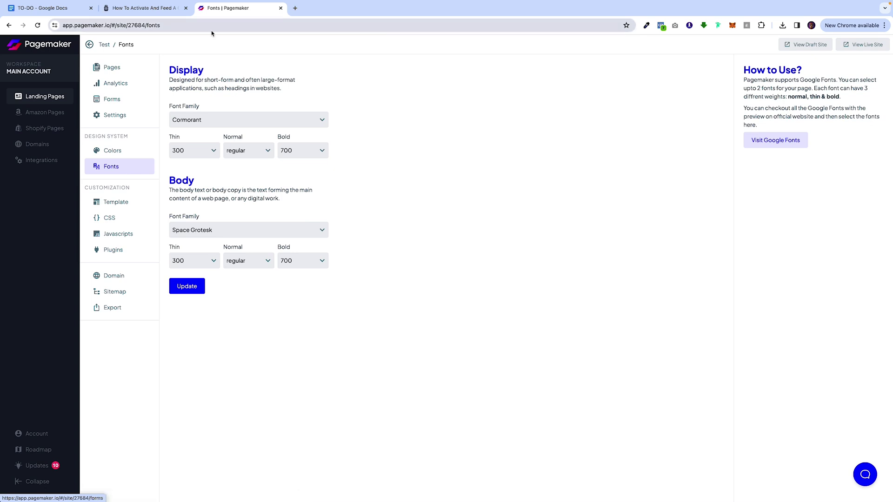
# Step: Check the display font list keeping Cormorant, then review Colors and general Settings
pyautogui.click(209, 118)
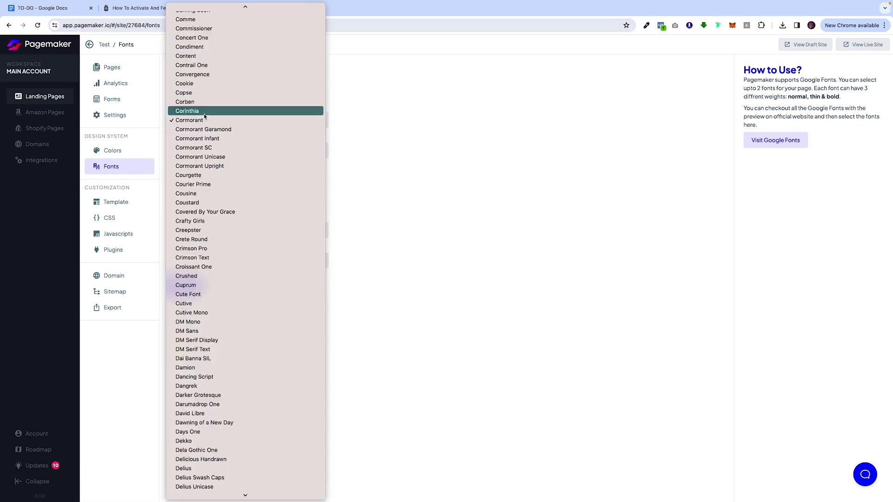
pyautogui.click(352, 165)
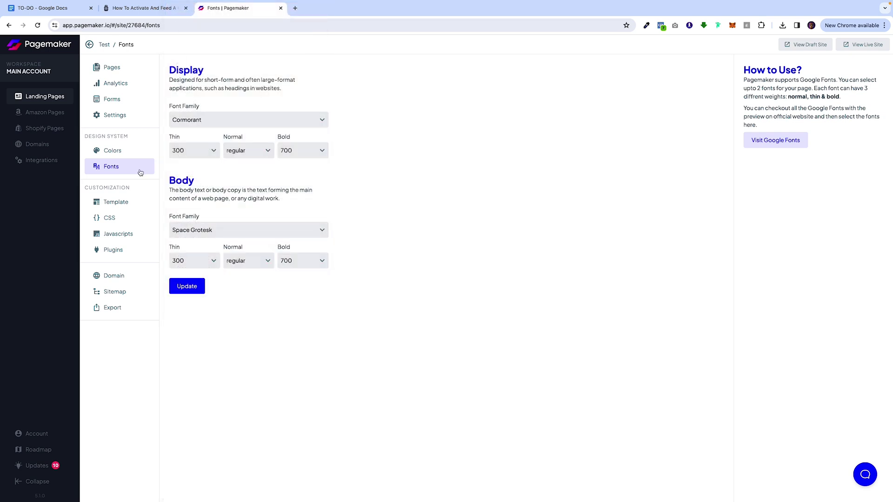
pyautogui.click(132, 151)
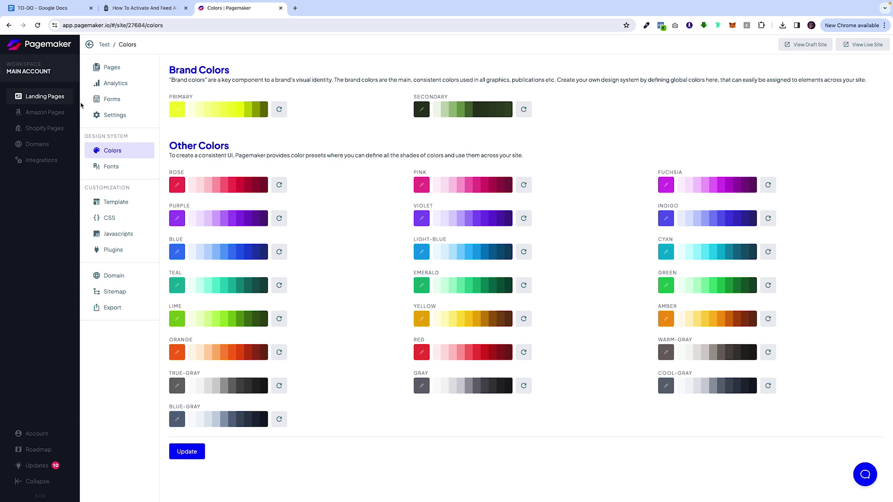
pyautogui.click(96, 113)
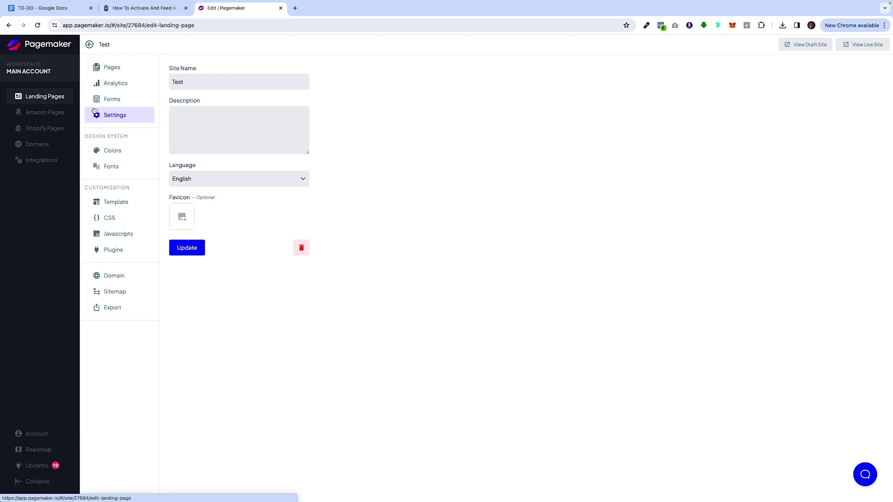
# Step: Review the site's form submissions and visit analytics, then go to Amazon Pages
pyautogui.click(218, 119)
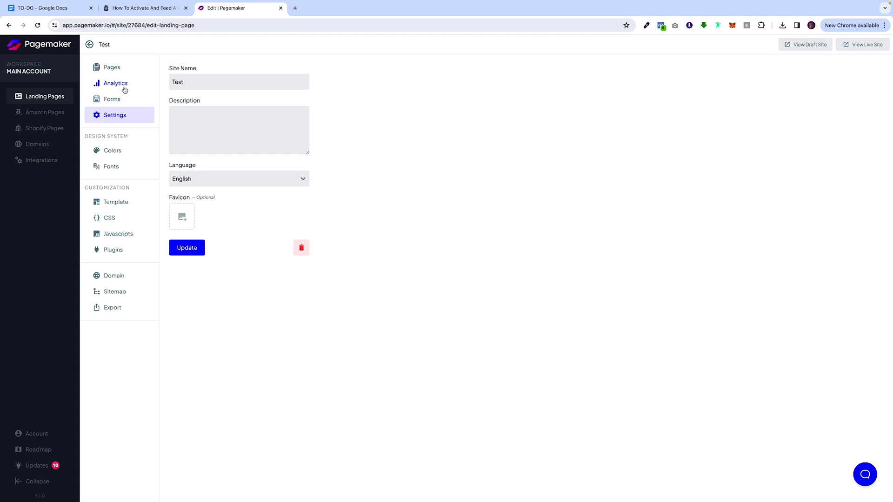
pyautogui.click(121, 98)
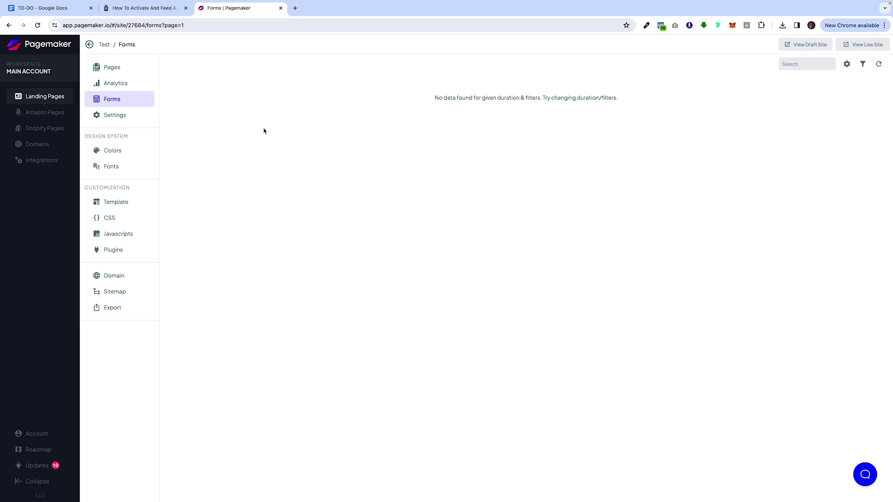
pyautogui.click(120, 86)
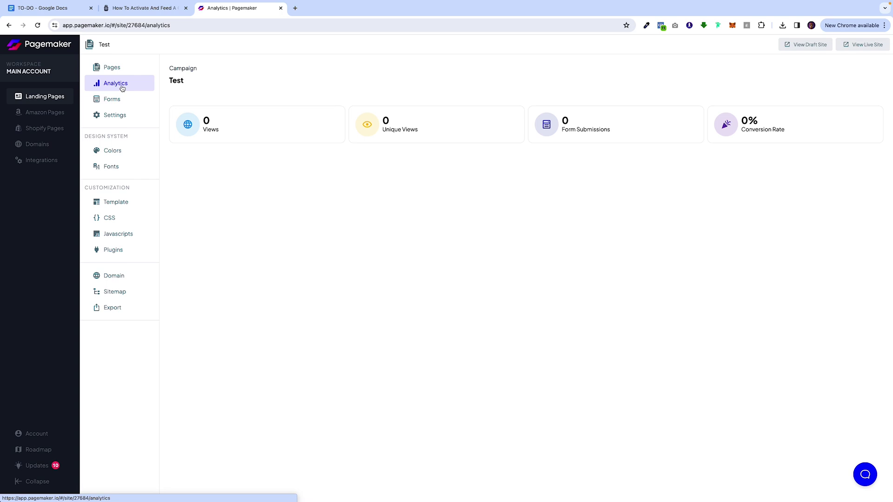
pyautogui.click(35, 113)
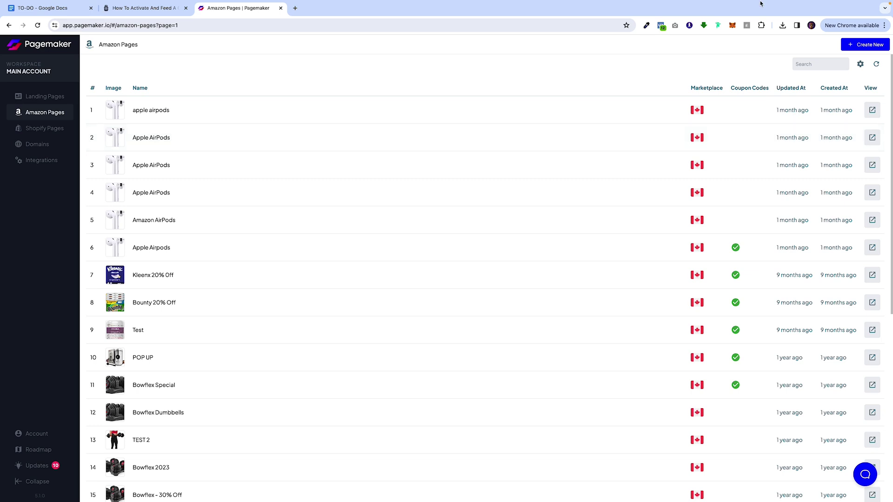
# Step: Open the Sihoo Ergonomic Office Chair product on amazon.ca in a new tab
pyautogui.click(299, 12)
pyautogui.write('amazon')
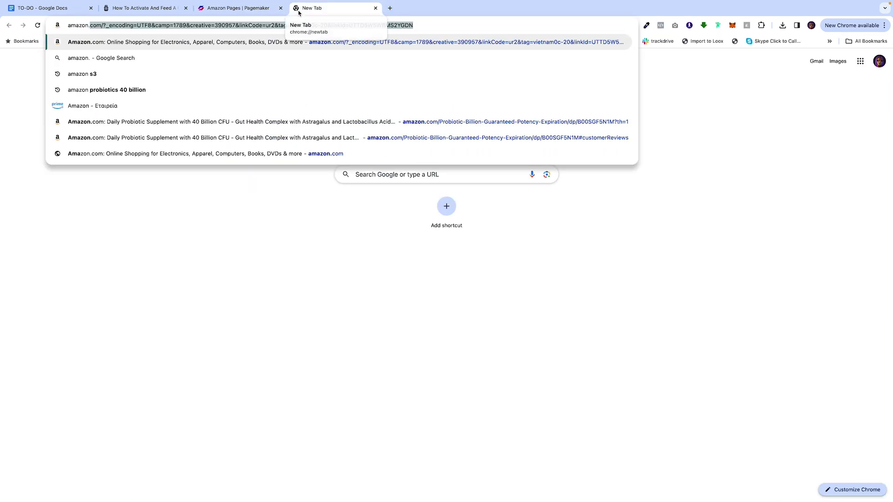
pyautogui.write('.ca')
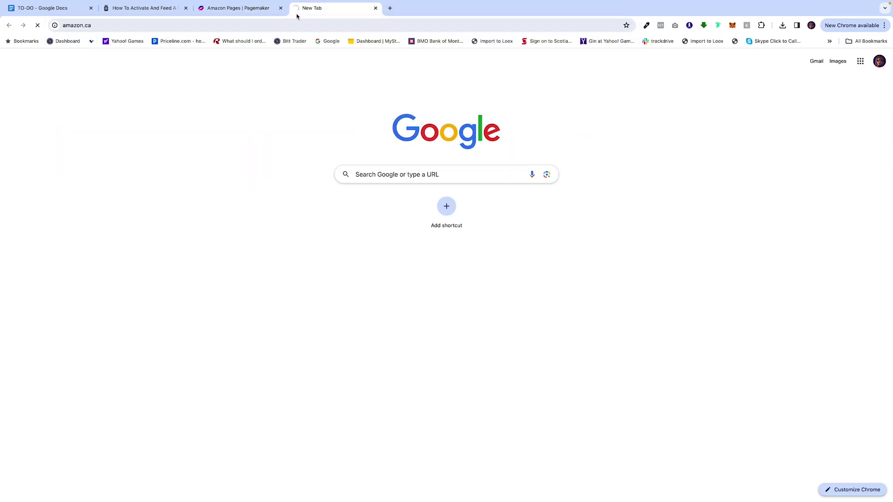
pyautogui.scroll(-3, 453, 302)
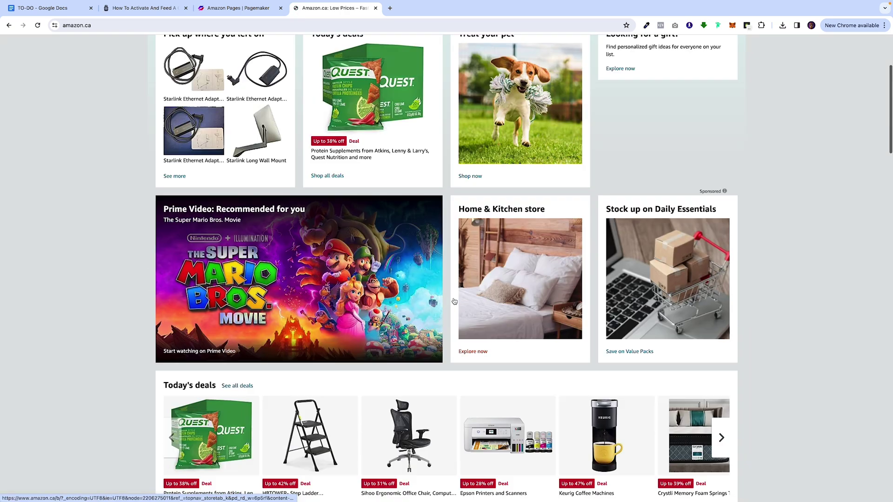
pyautogui.scroll(-2, 454, 301)
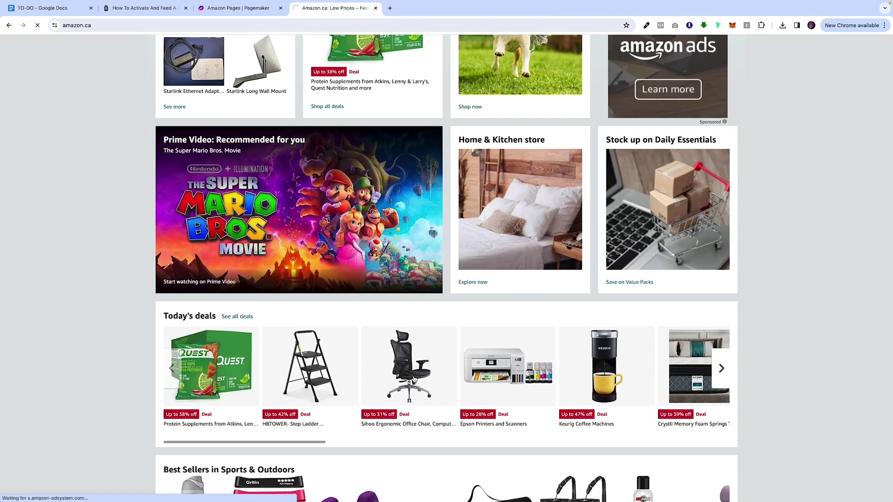
pyautogui.click(412, 373)
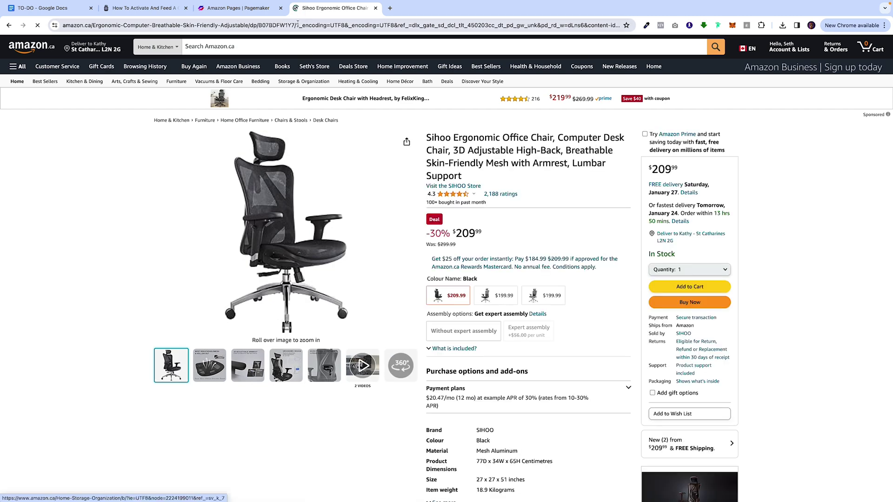
# Step: Import the Sihoo chair as a new Amazon page from the pasted product link
pyautogui.click(237, 7)
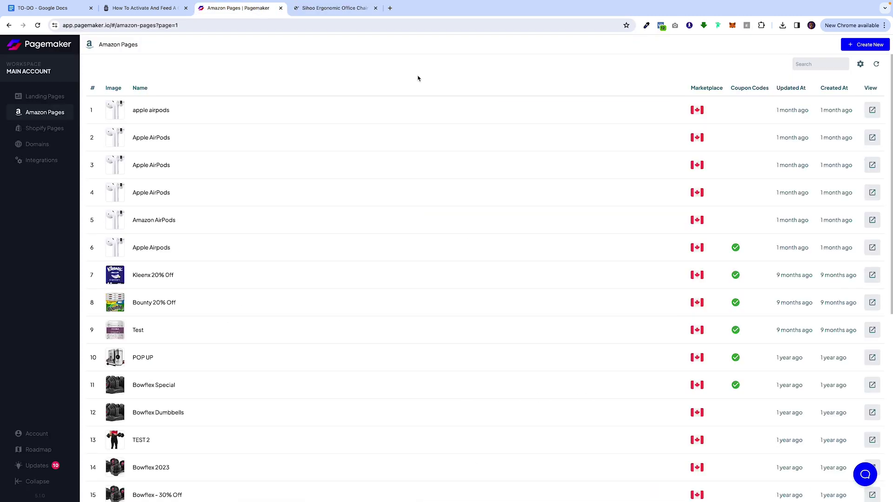
pyautogui.click(864, 44)
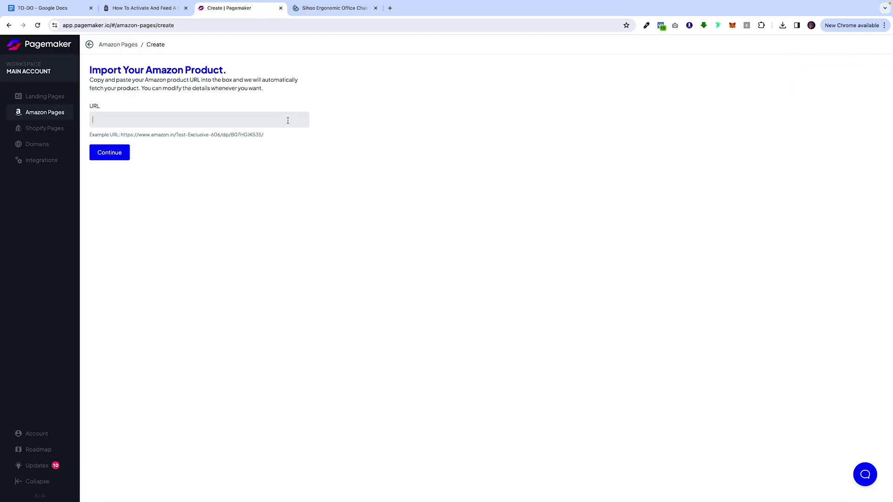
pyautogui.hotkey('ctrl', 'v')
pyautogui.click(124, 156)
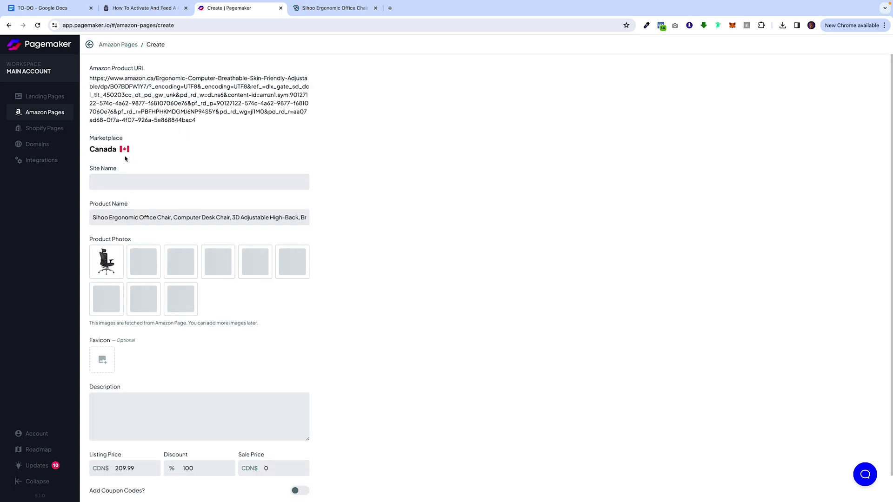
pyautogui.click(125, 179)
pyautogui.write('rgo')
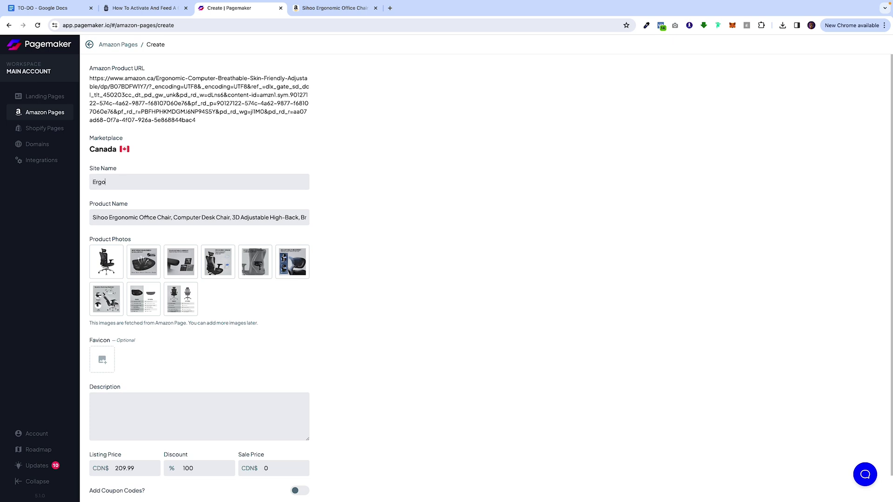
pyautogui.write('nomic Chair')
pyautogui.scroll(-1, 183, 304)
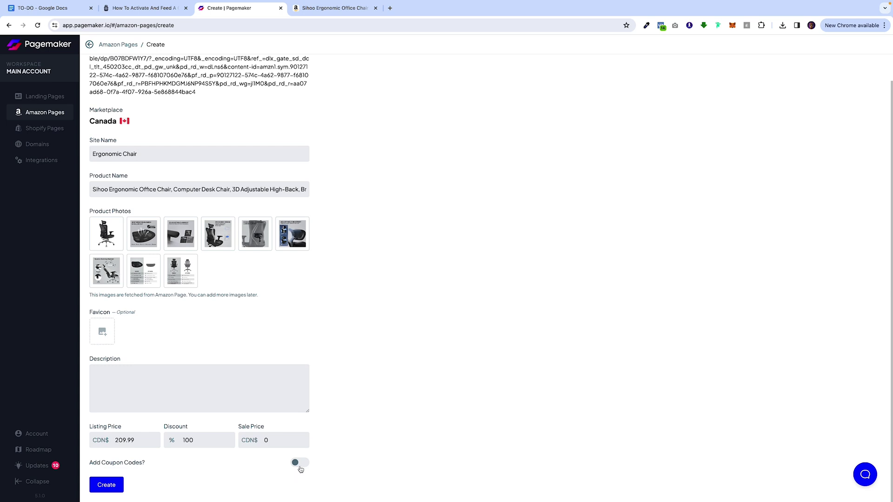
# Step: Enable coupon codes for the page, delivered by Email and Popup
pyautogui.click(299, 464)
pyautogui.scroll(-2, 336, 414)
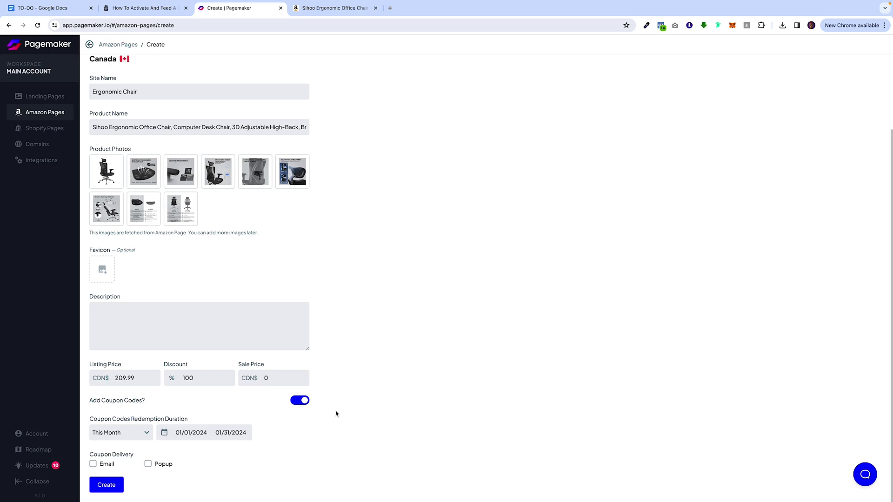
pyautogui.click(93, 465)
pyautogui.click(148, 465)
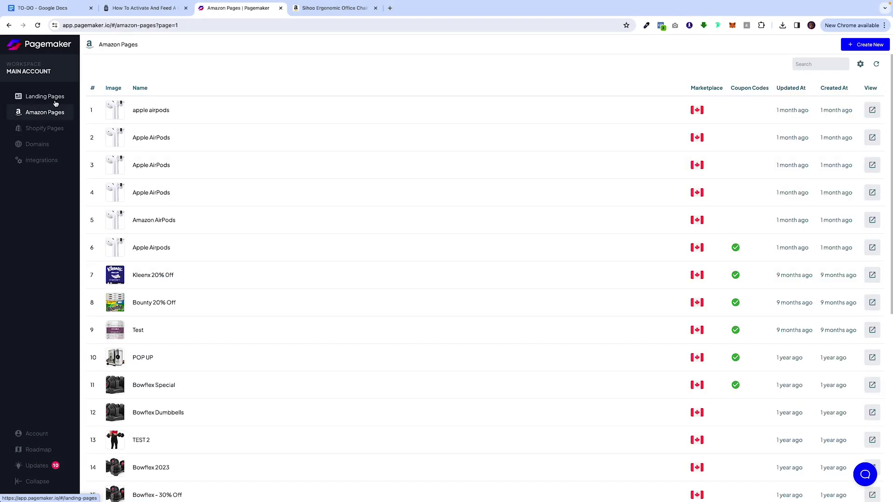
# Step: Review Landing Pages, Domains and Integrations, then start adding a new integration
pyautogui.click(55, 101)
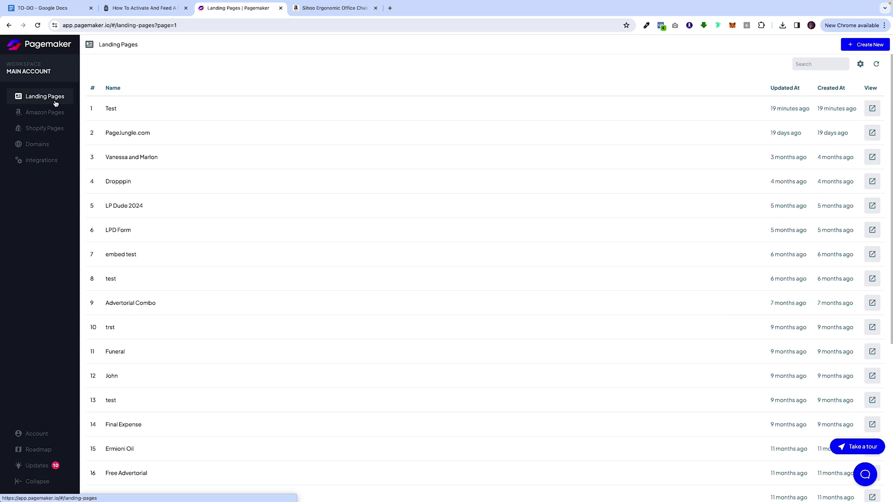
pyautogui.click(50, 145)
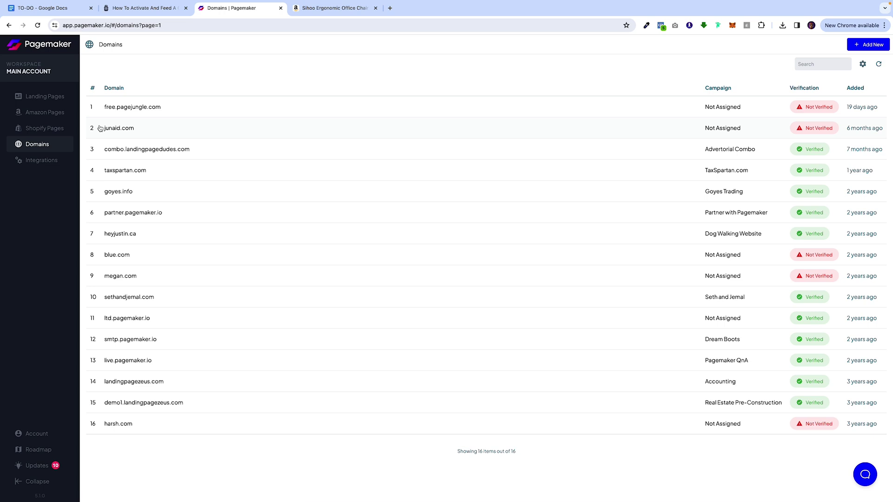
pyautogui.click(46, 161)
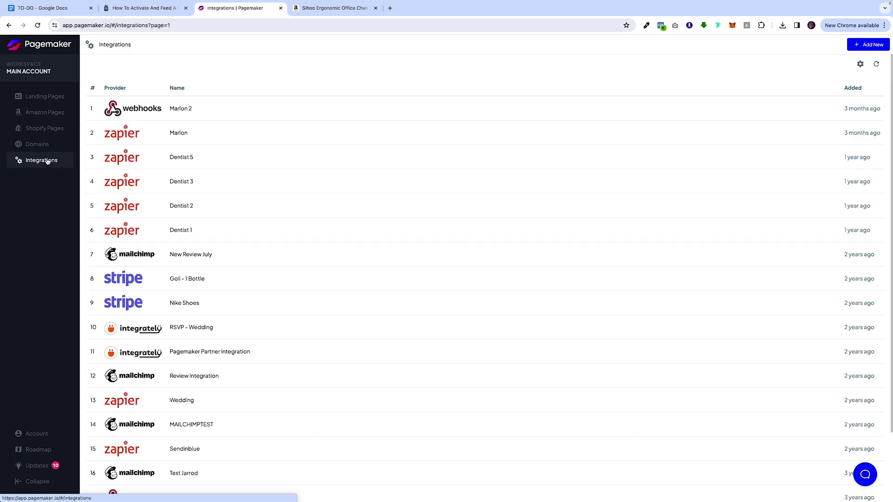
pyautogui.click(860, 46)
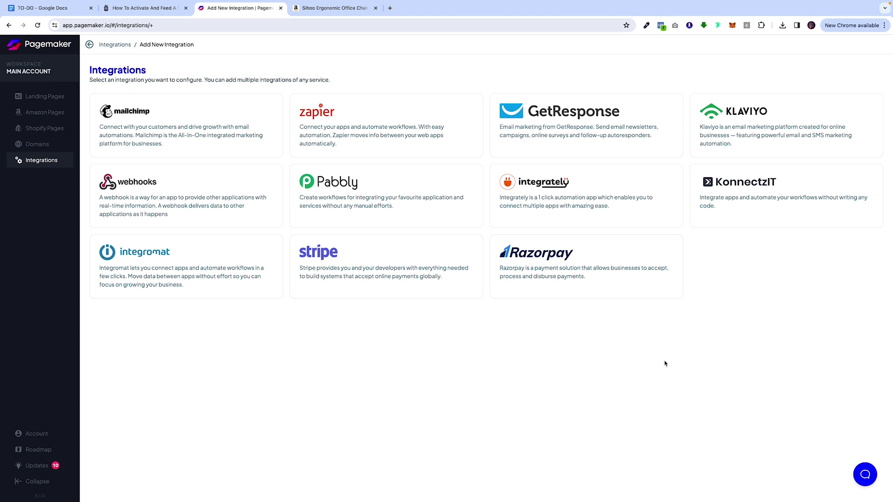
# Step: Go back to the Amazon Pages list to reach the live POP UP air purifier site
pyautogui.click(54, 115)
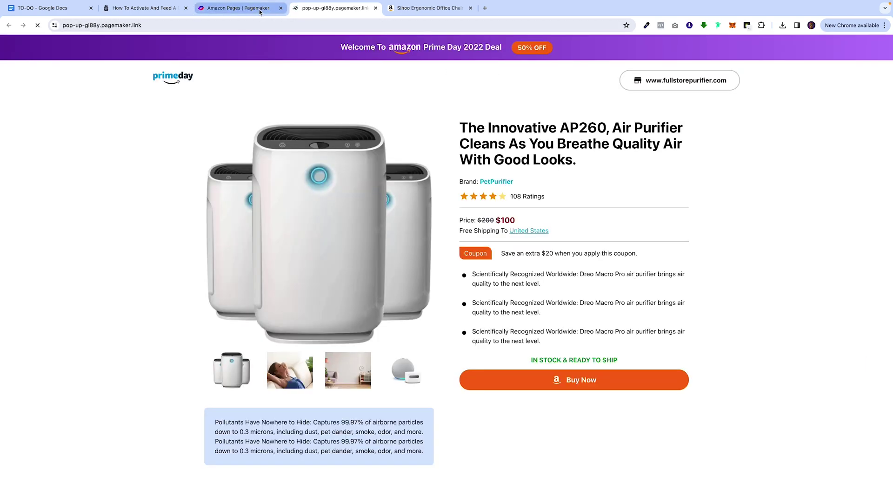
pyautogui.scroll(-3, 535, 212)
pyautogui.scroll(-2, 536, 211)
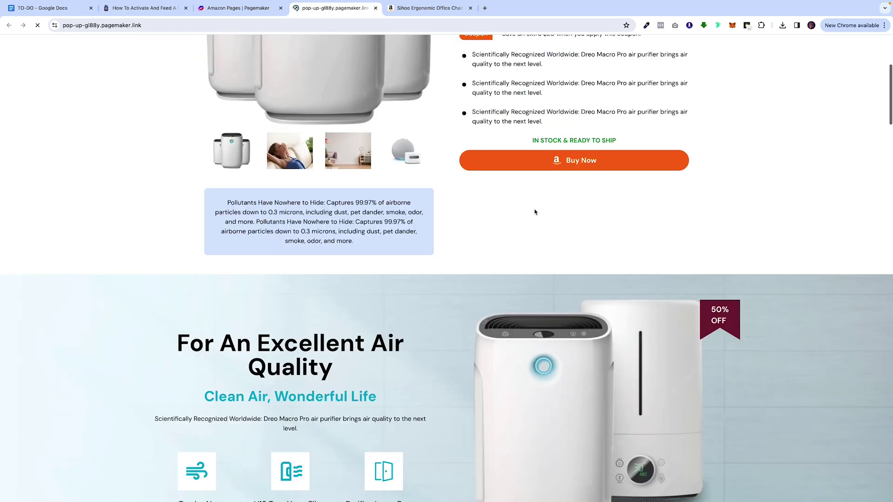
pyautogui.scroll(-5, 535, 211)
pyautogui.scroll(-3, 535, 211)
pyautogui.scroll(-5, 535, 211)
pyautogui.scroll(-3, 535, 211)
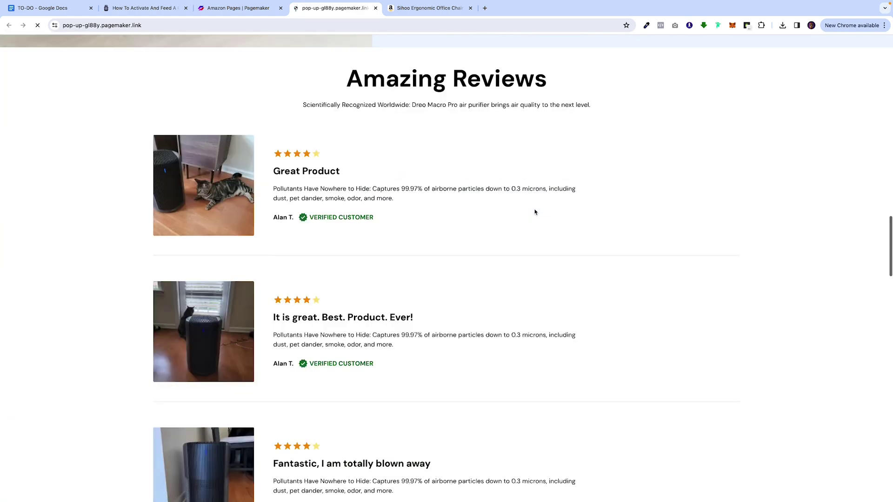
pyautogui.scroll(-5, 534, 212)
pyautogui.scroll(-3, 535, 212)
pyautogui.scroll(-4, 536, 212)
pyautogui.scroll(-4, 535, 212)
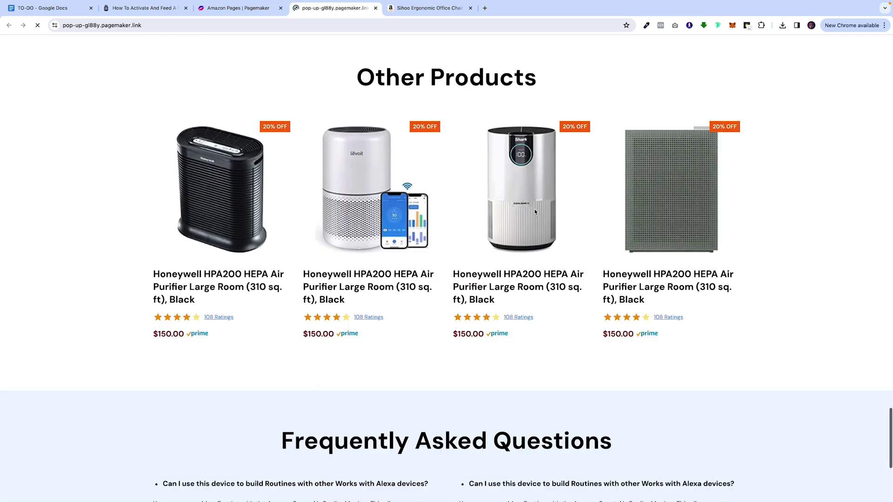
pyautogui.scroll(5, 535, 212)
pyautogui.scroll(5, 535, 211)
pyautogui.scroll(5, 536, 211)
pyautogui.scroll(10, 535, 211)
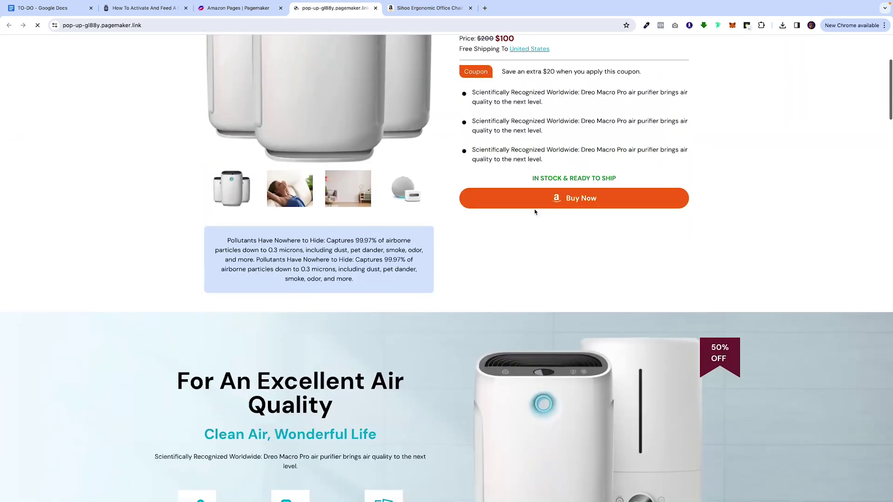
pyautogui.scroll(5, 535, 211)
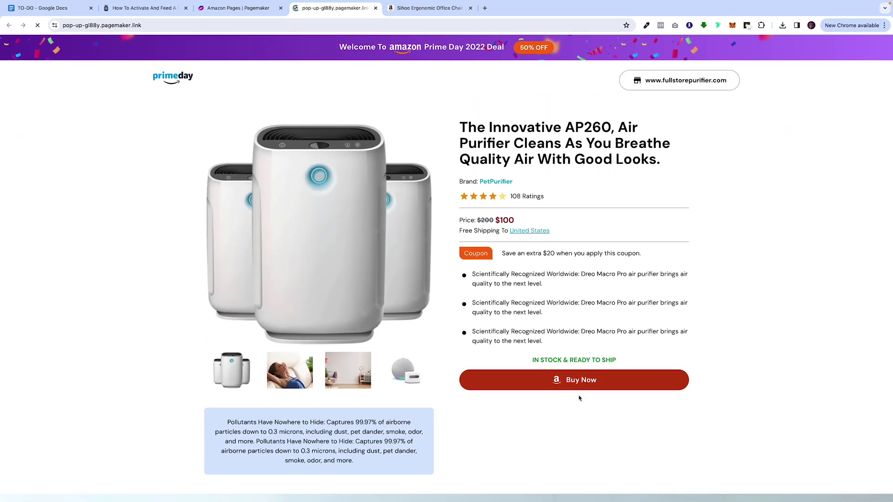
# Step: Bring up the Buy Now coupon form and enter test first name, last name and email
pyautogui.click(579, 381)
pyautogui.click(414, 106)
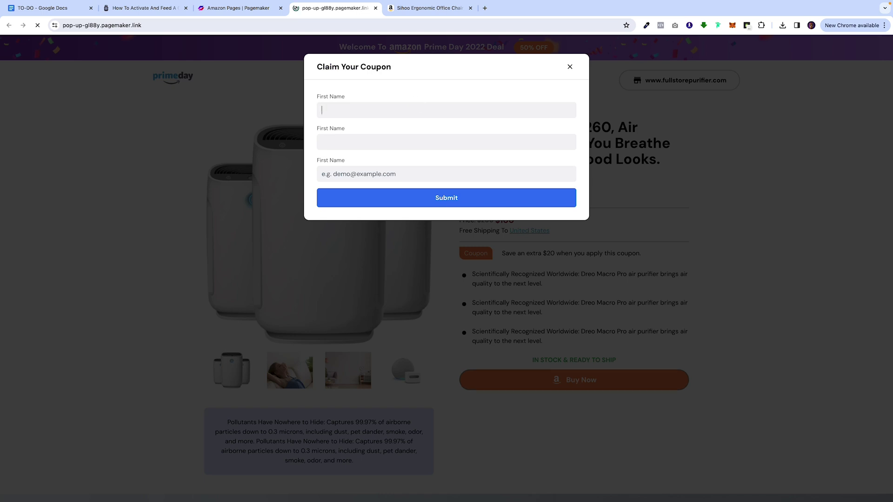
pyautogui.write('TEST')
pyautogui.click(393, 136)
pyautogui.write('test')
pyautogui.click(378, 171)
pyautogui.write('test@gmail.cm')
pyautogui.press('BackSpace')
pyautogui.write('om')
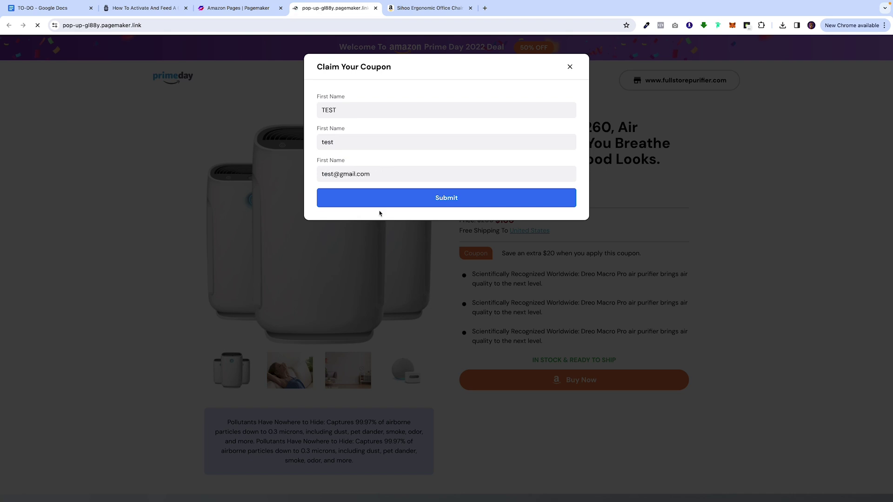
# Step: Submit the coupon claim, redeem it on Amazon, and return to Pagemaker
pyautogui.click(382, 205)
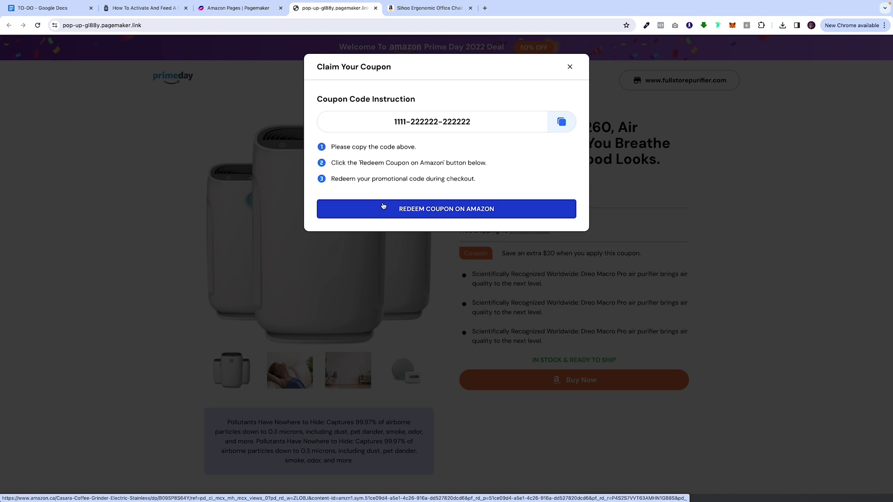
pyautogui.click(505, 209)
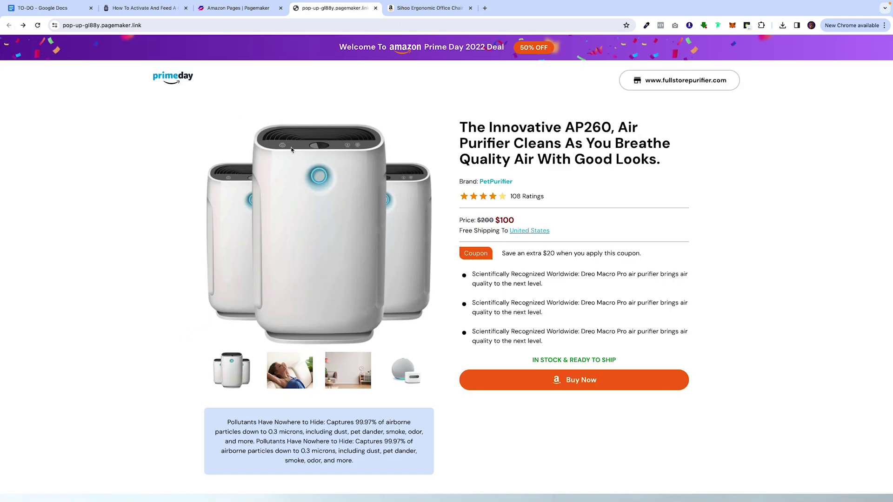
pyautogui.click(237, 7)
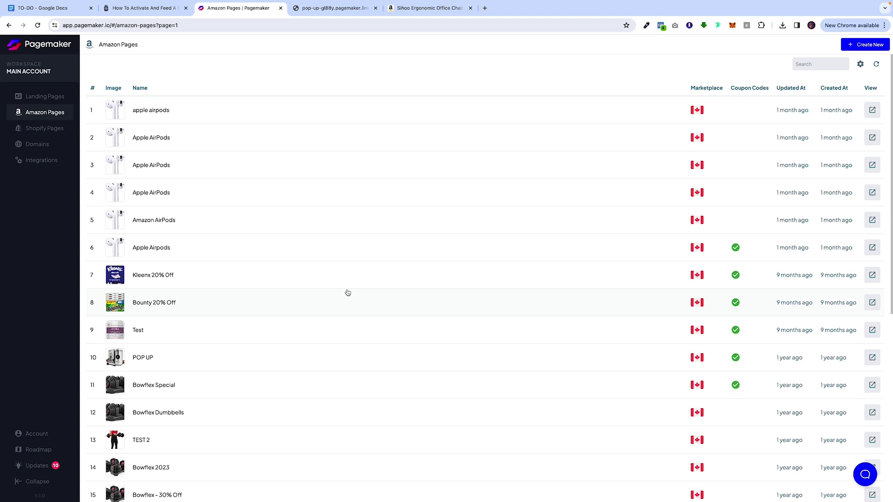
# Step: Open the POP UP site and review its form submissions and site pages
pyautogui.click(602, 365)
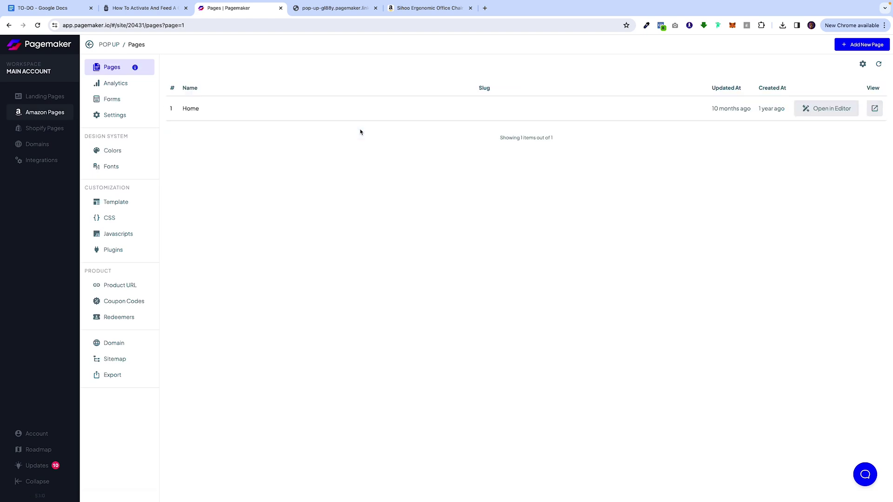
pyautogui.click(129, 99)
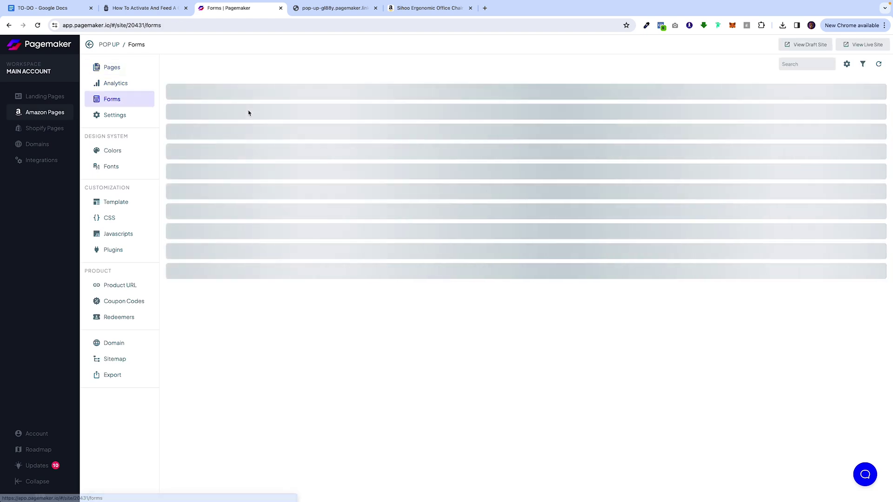
pyautogui.click(124, 70)
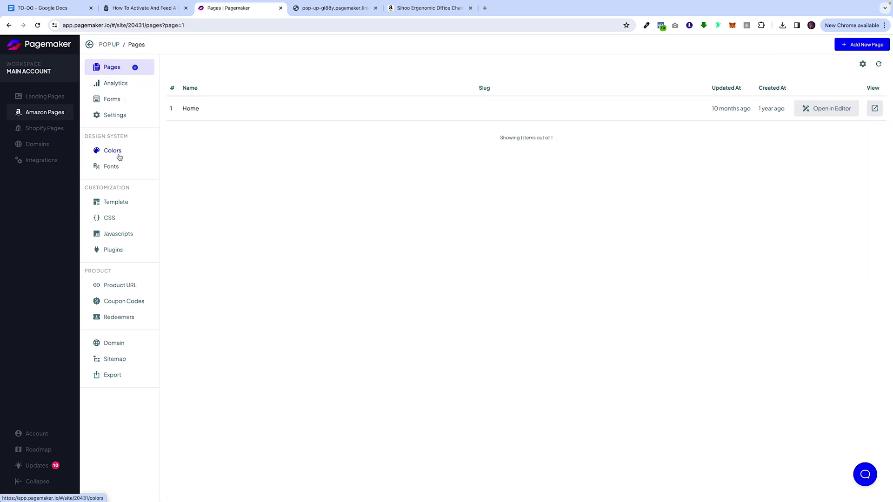
# Step: Check the POP UP analytics and coupon codes (7 of 167 redeemed), then its redeemers
pyautogui.click(122, 88)
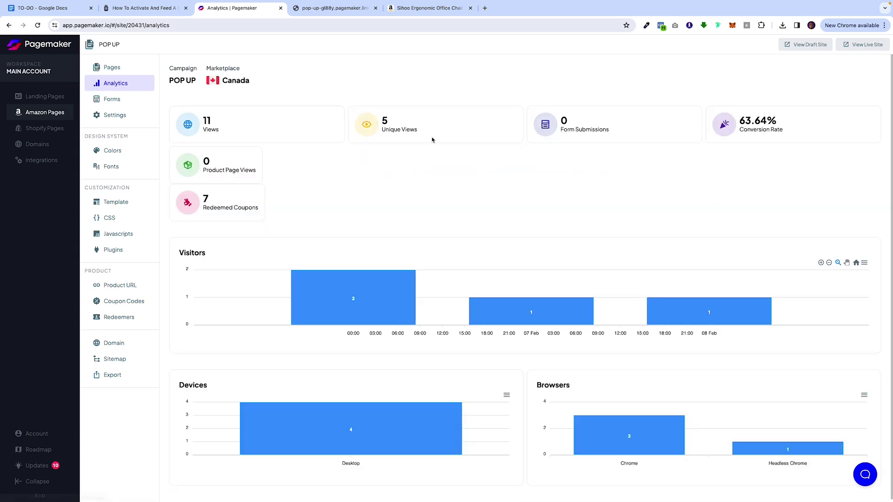
pyautogui.click(134, 302)
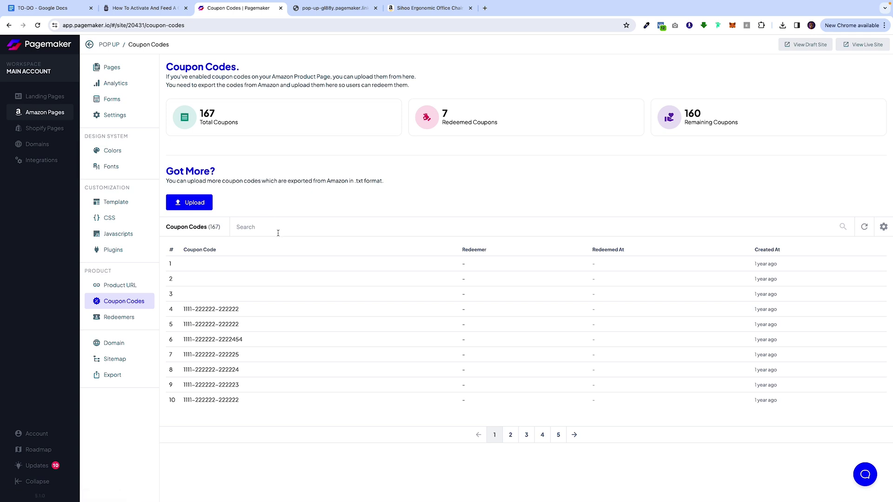
pyautogui.click(130, 320)
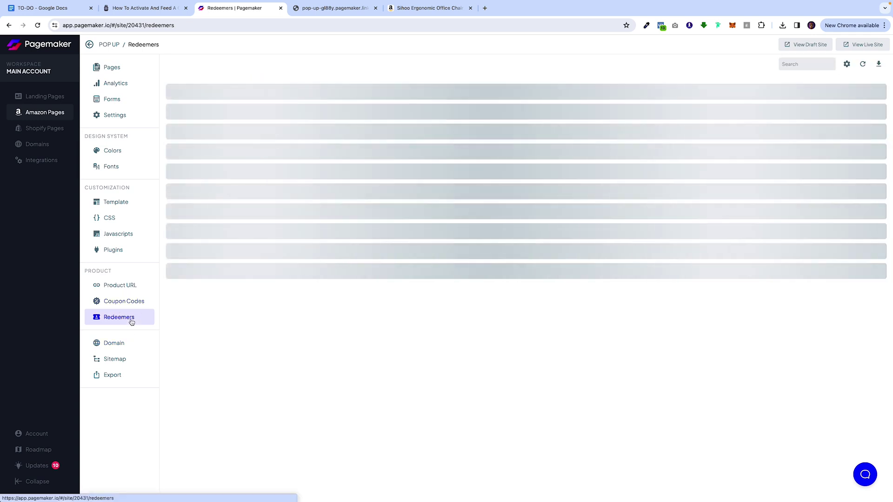